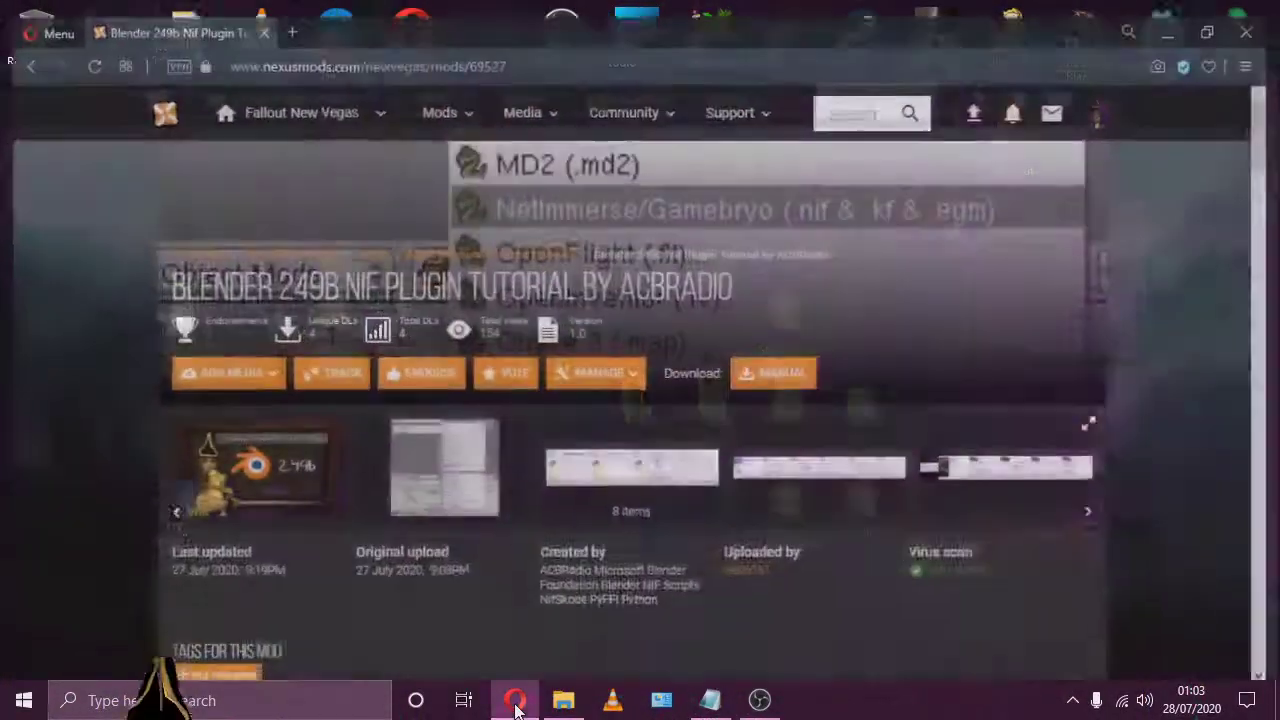
- Read through the tutorial's installation steps, then go to the mod's FILES list
{"action": "scroll", "coordinate": [1201, 315], "scroll_direction": "down", "scroll_amount": 10}
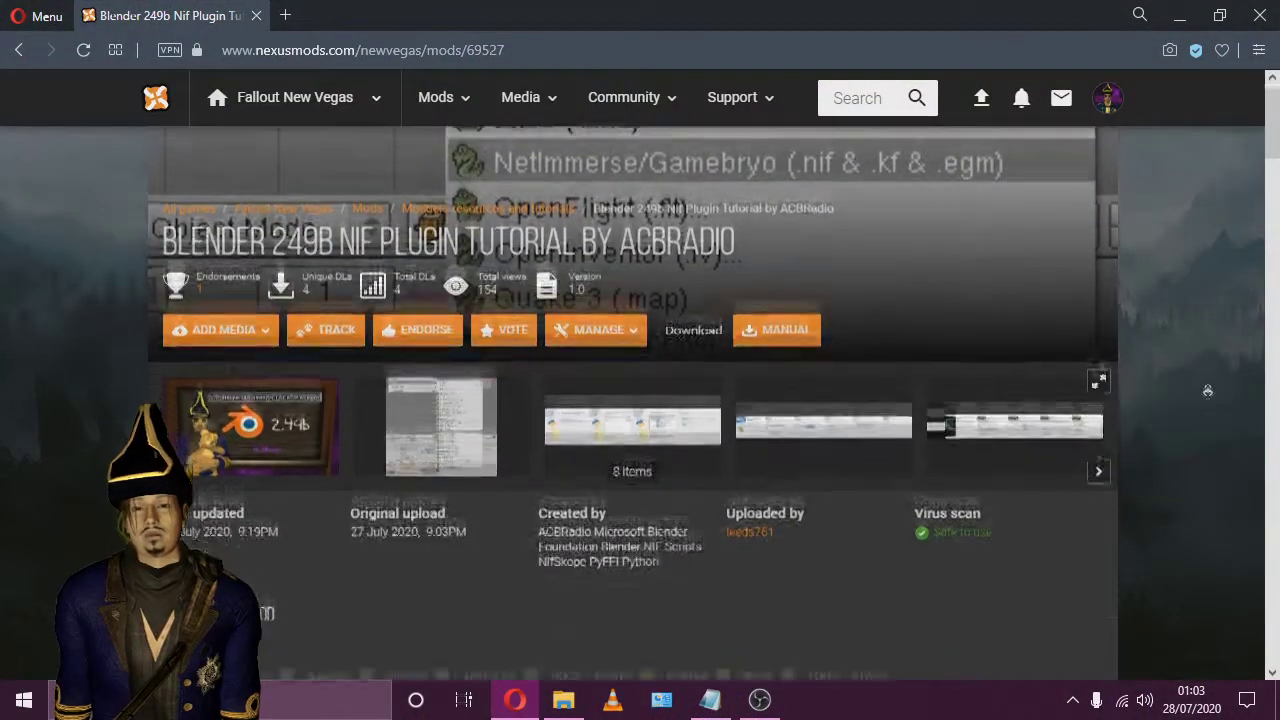
{"action": "scroll", "coordinate": [1207, 406], "scroll_direction": "down", "scroll_amount": 15}
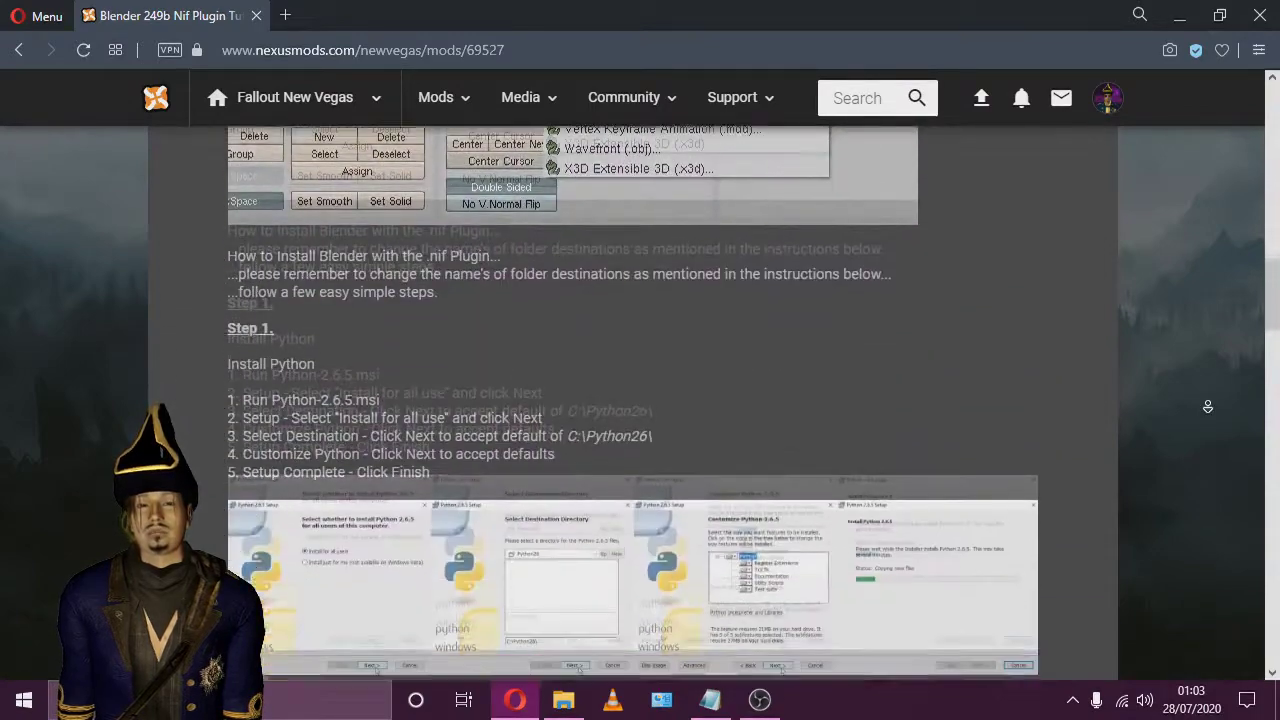
{"action": "scroll", "coordinate": [1207, 406], "scroll_direction": "down", "scroll_amount": 15}
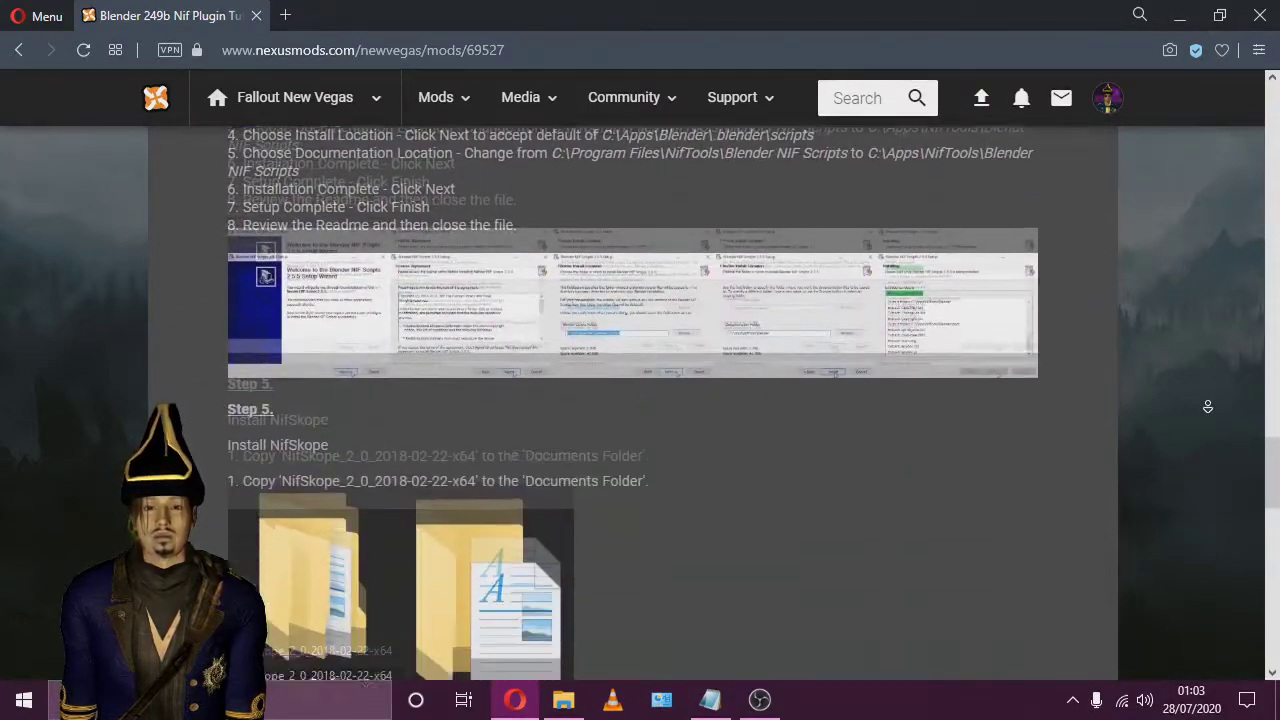
{"action": "scroll", "coordinate": [1223, 260], "scroll_direction": "up", "scroll_amount": 15}
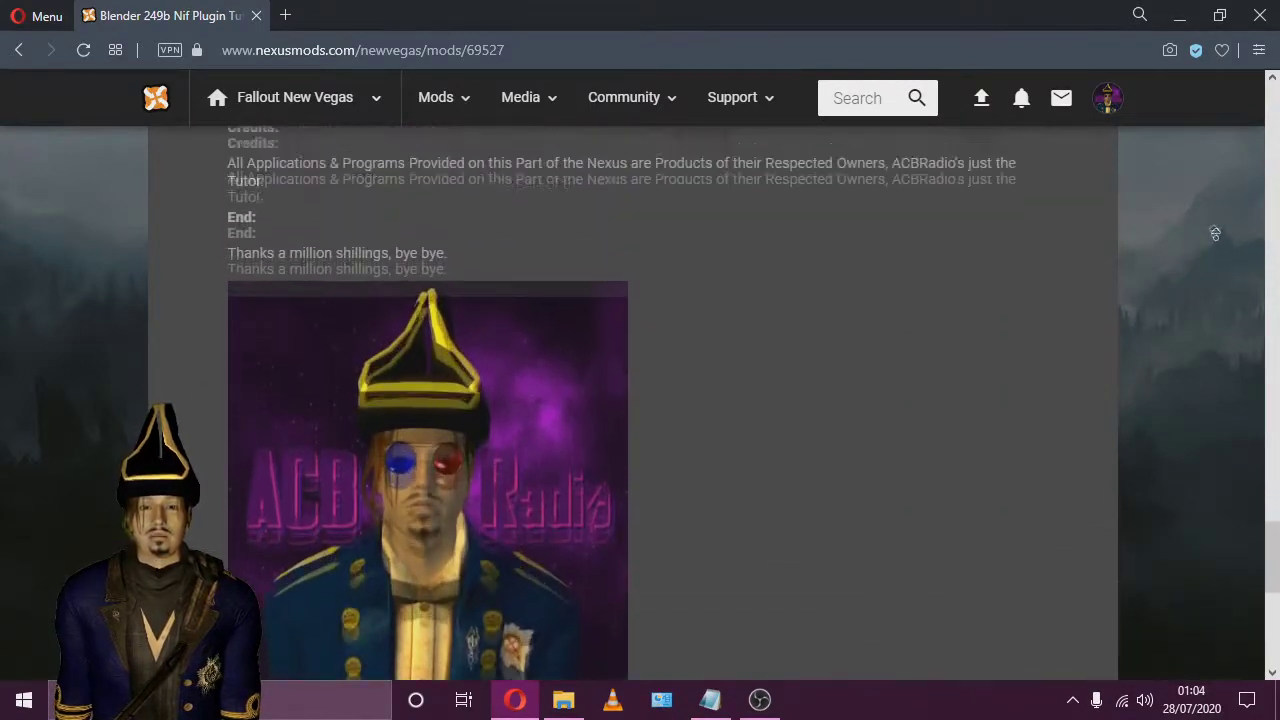
{"action": "scroll", "coordinate": [1206, 240], "scroll_direction": "up", "scroll_amount": 15}
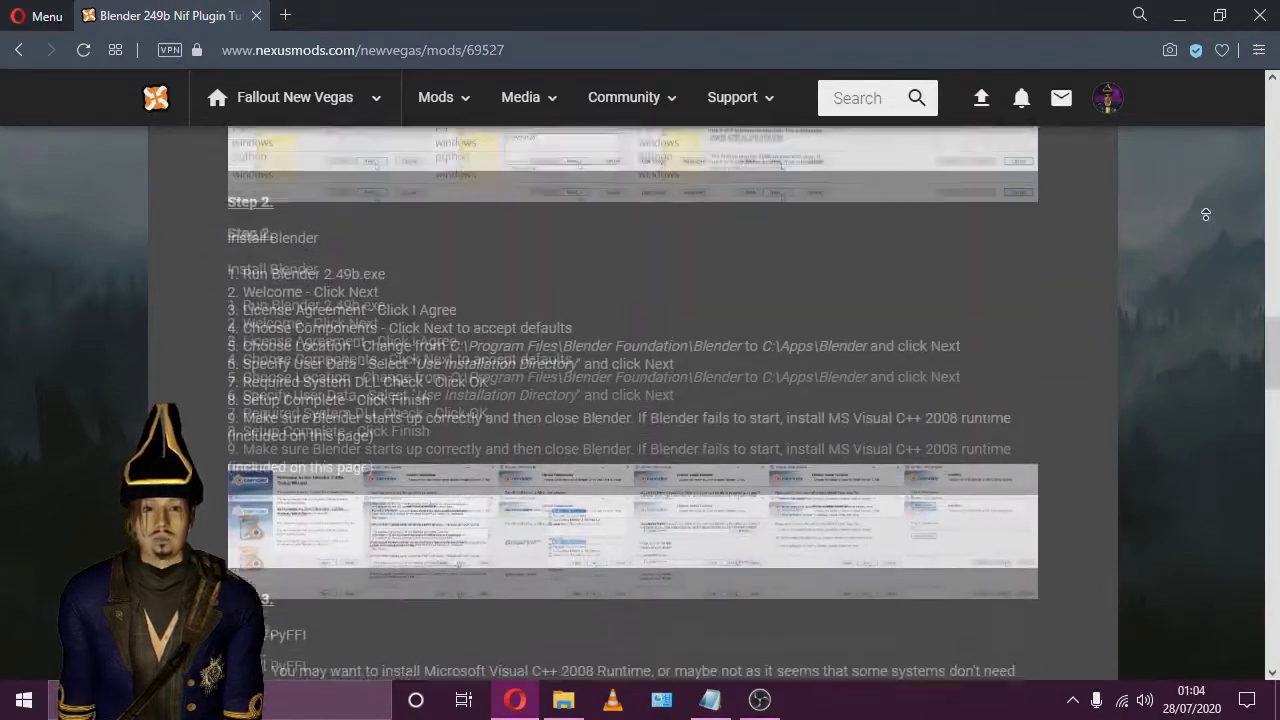
{"action": "scroll", "coordinate": [1207, 280], "scroll_direction": "up", "scroll_amount": 1}
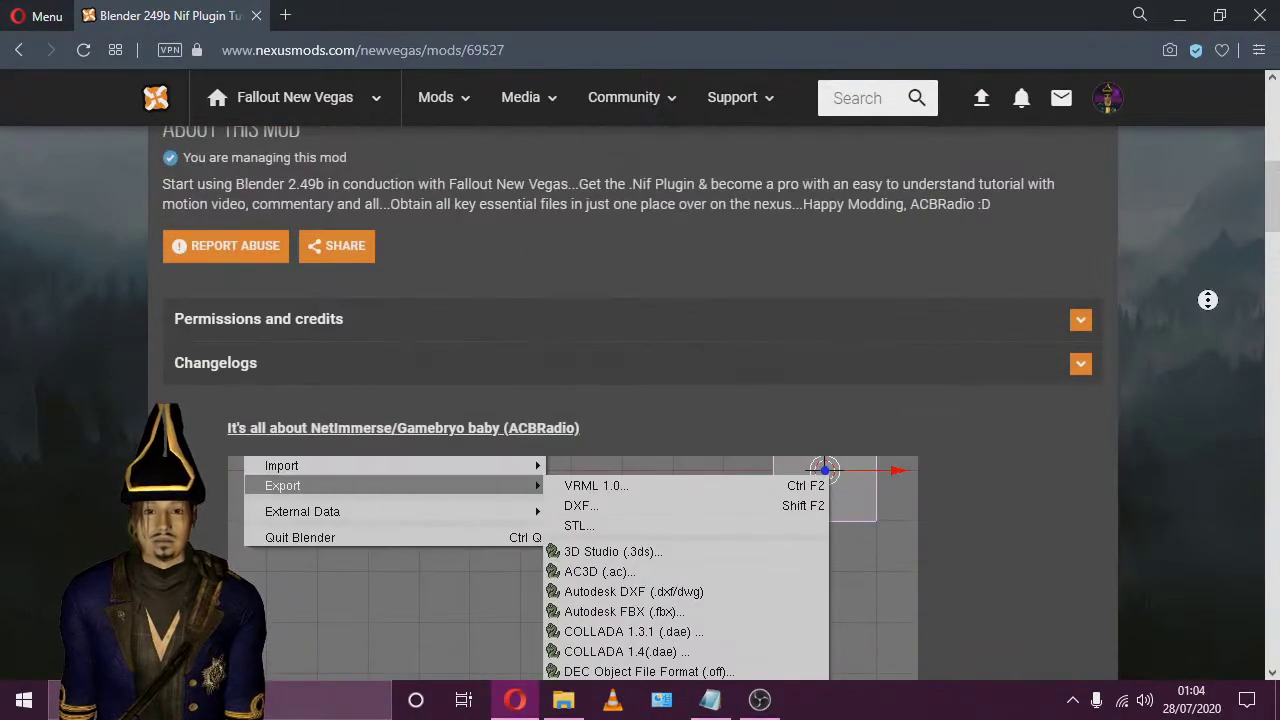
{"action": "scroll", "coordinate": [1208, 308], "scroll_direction": "up", "scroll_amount": 5}
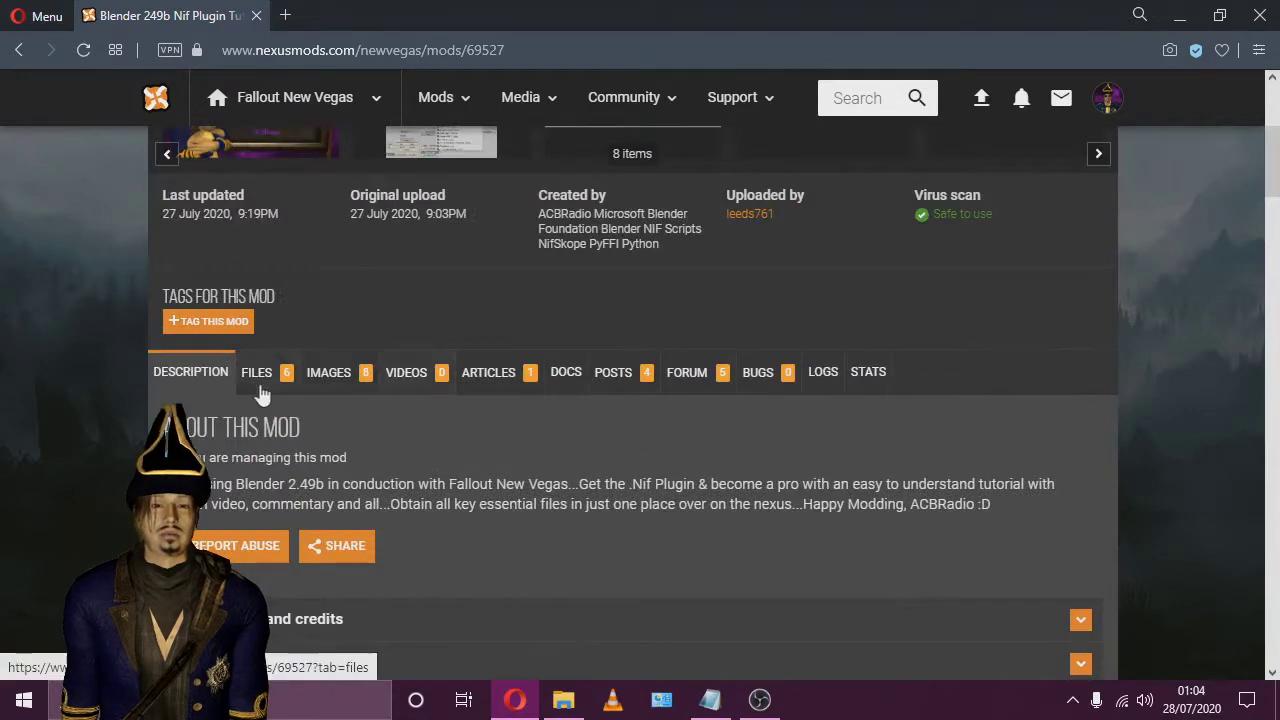
{"action": "left_click", "coordinate": [262, 390]}
- Download the Python 2.6 archive by manual slow download and show it in Downloads
{"action": "scroll", "coordinate": [1066, 375], "scroll_direction": "down", "scroll_amount": 3}
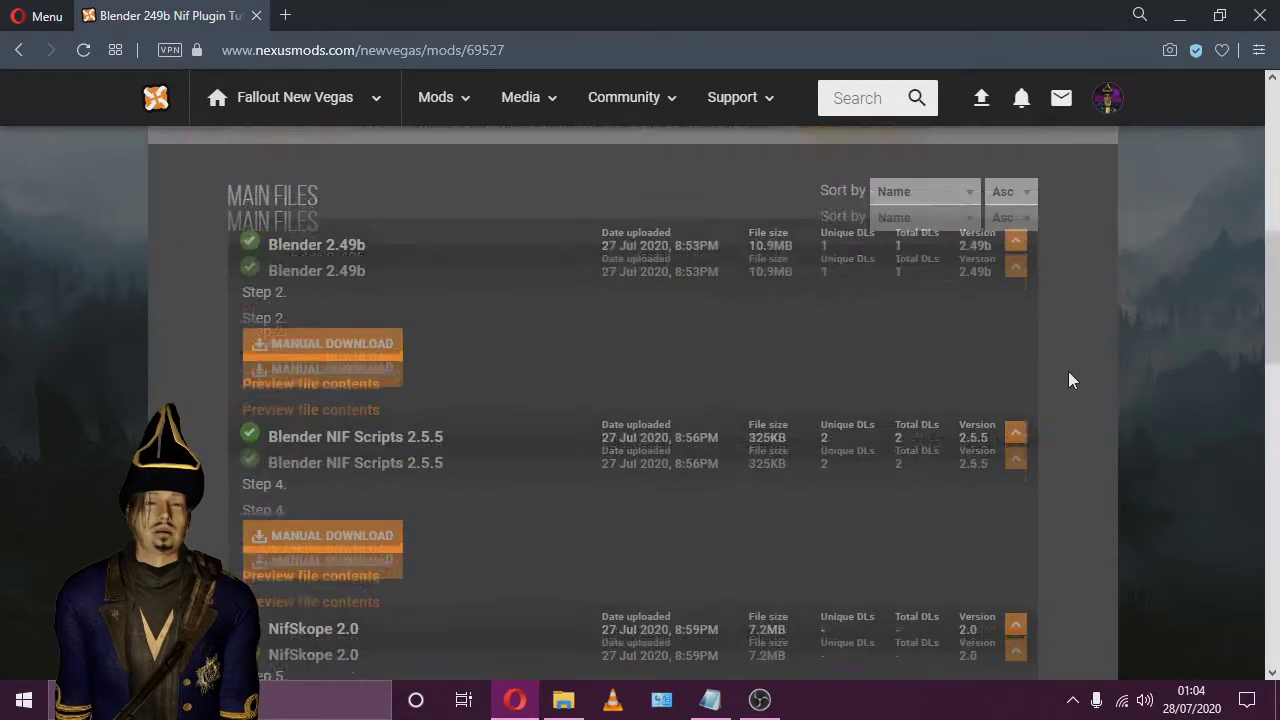
{"action": "scroll", "coordinate": [1068, 371], "scroll_direction": "down", "scroll_amount": 6}
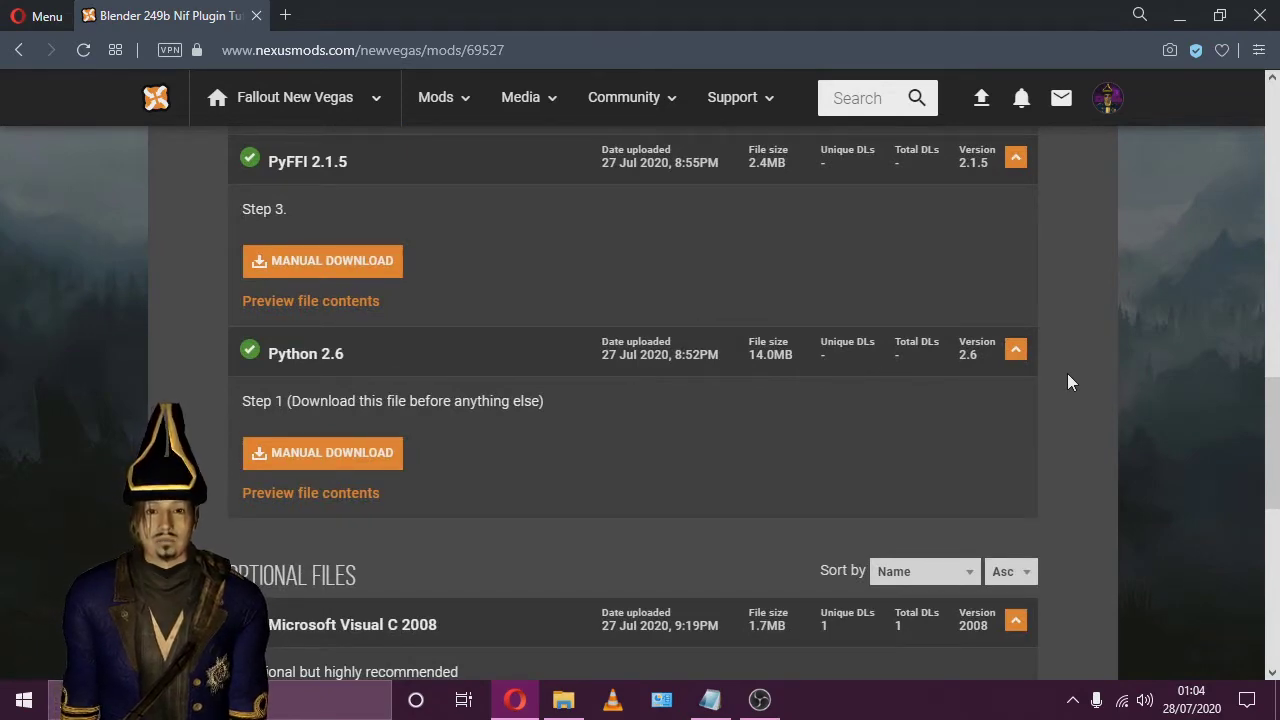
{"action": "left_click", "coordinate": [280, 462]}
{"action": "left_click", "coordinate": [677, 660]}
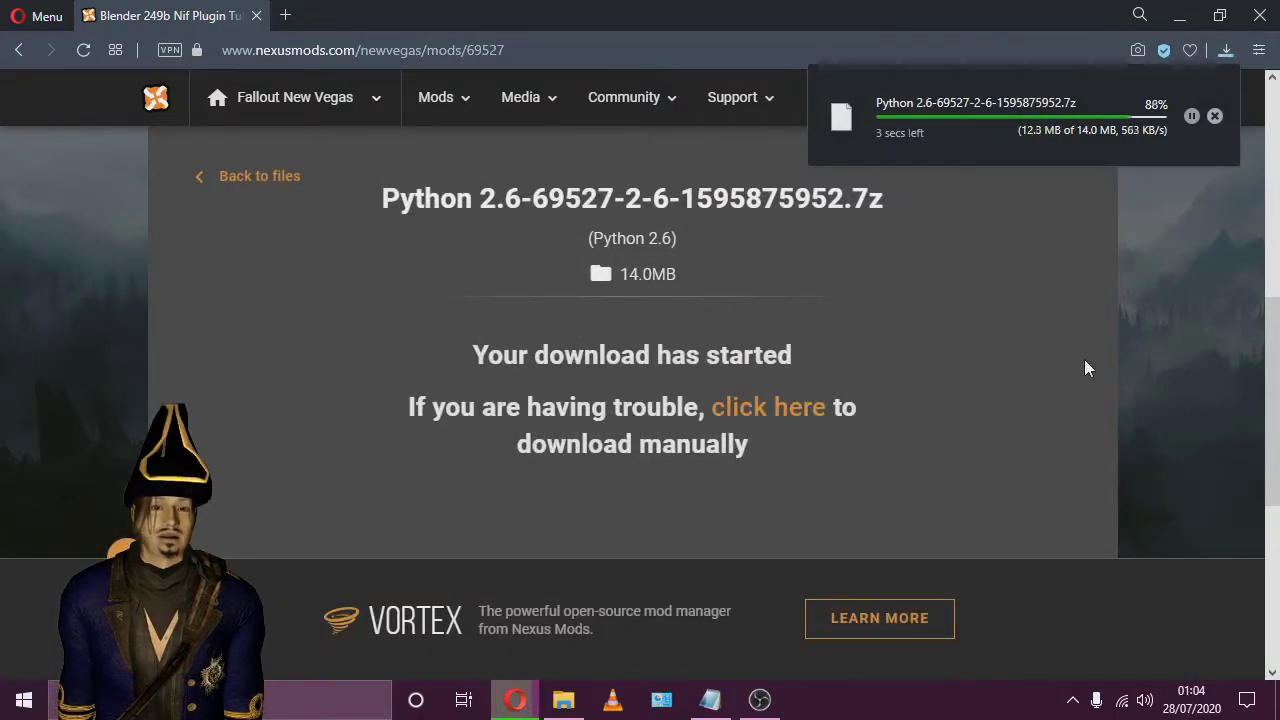
{"action": "left_click", "coordinate": [1214, 116]}
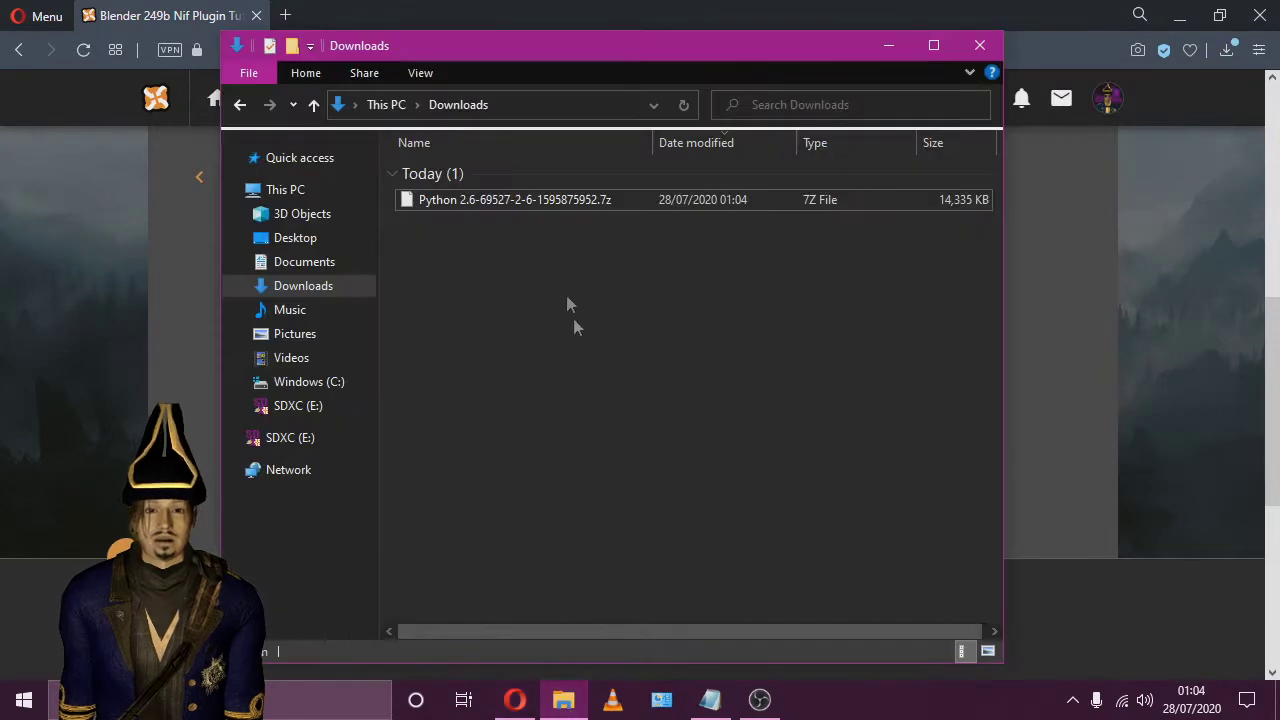
- Extract the Python 2.6 .7z with 7-Zip and run python-2.6.5.msi from the new folder
{"action": "right_click", "coordinate": [536, 200]}
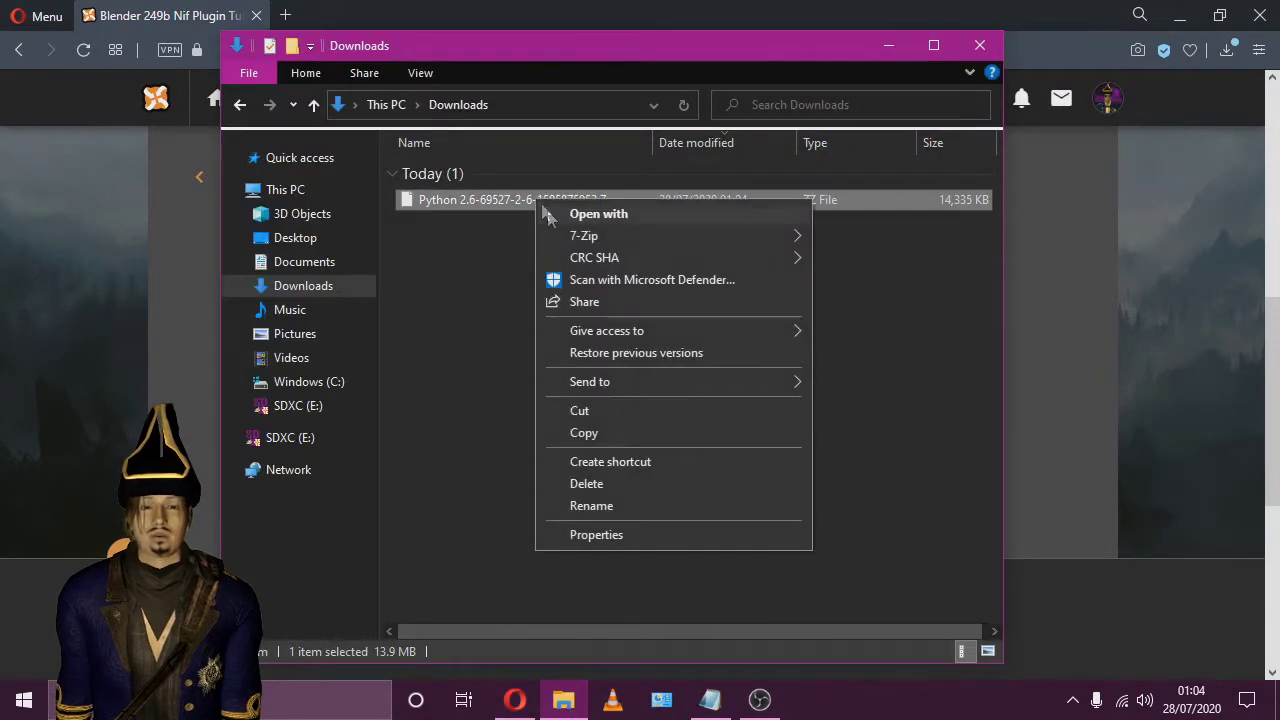
{"action": "mouse_move", "coordinate": [563, 236]}
{"action": "left_click", "coordinate": [920, 281]}
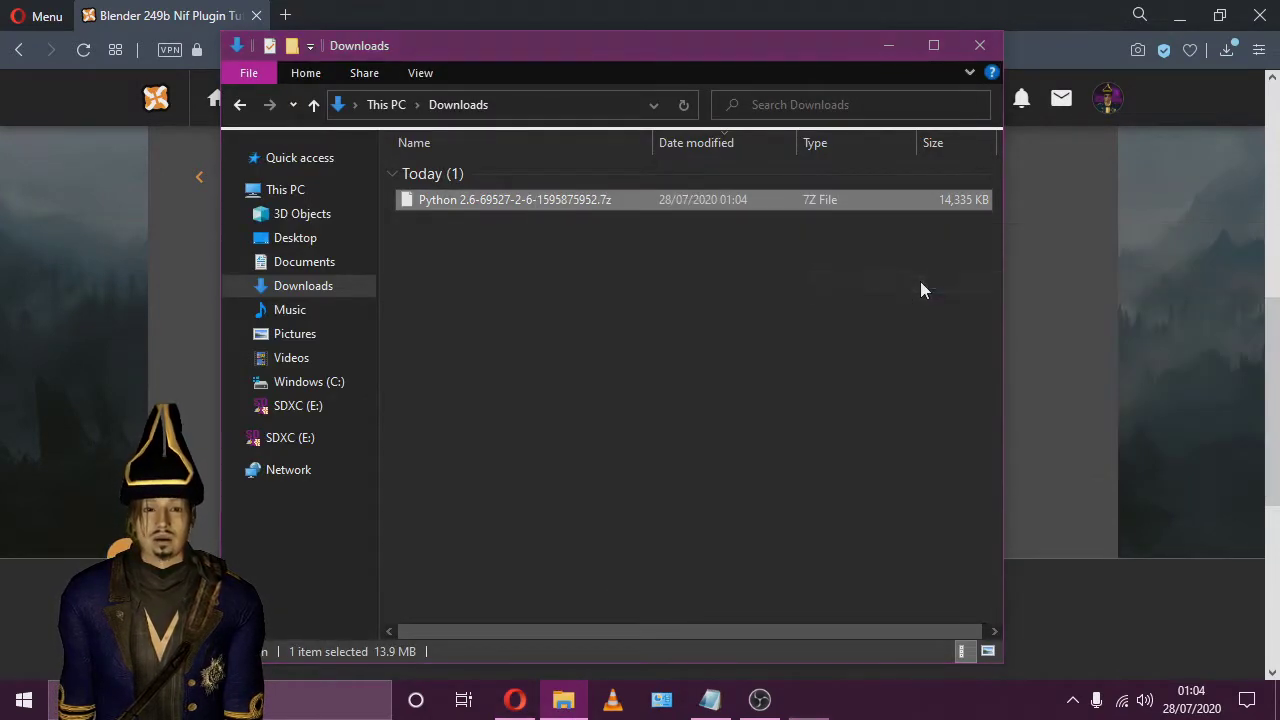
{"action": "left_click", "coordinate": [628, 478]}
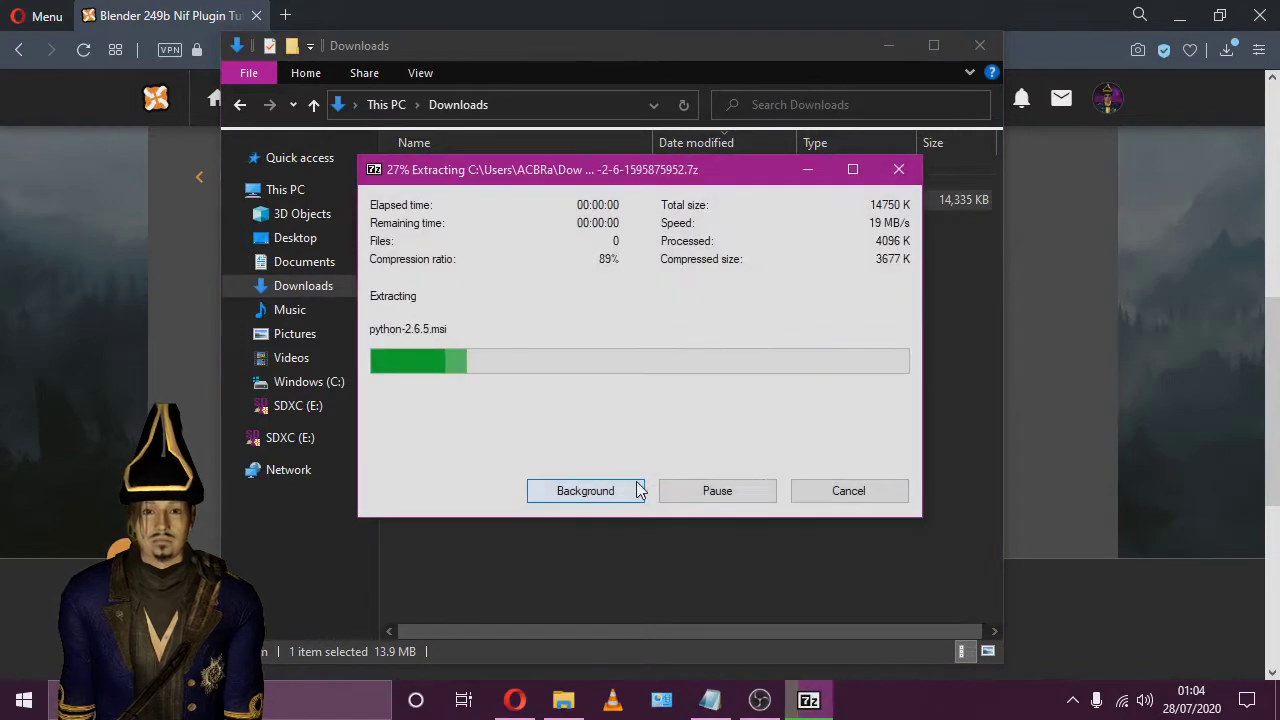
{"action": "double_click", "coordinate": [575, 221]}
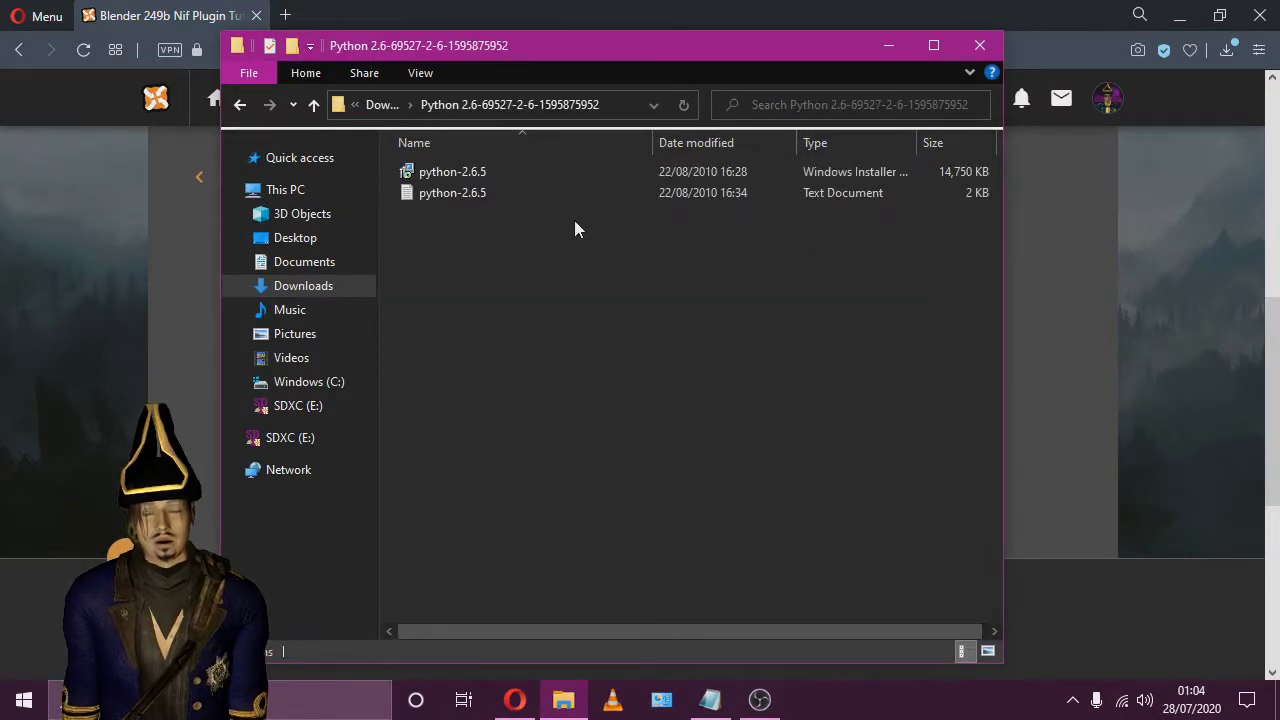
{"action": "double_click", "coordinate": [490, 177]}
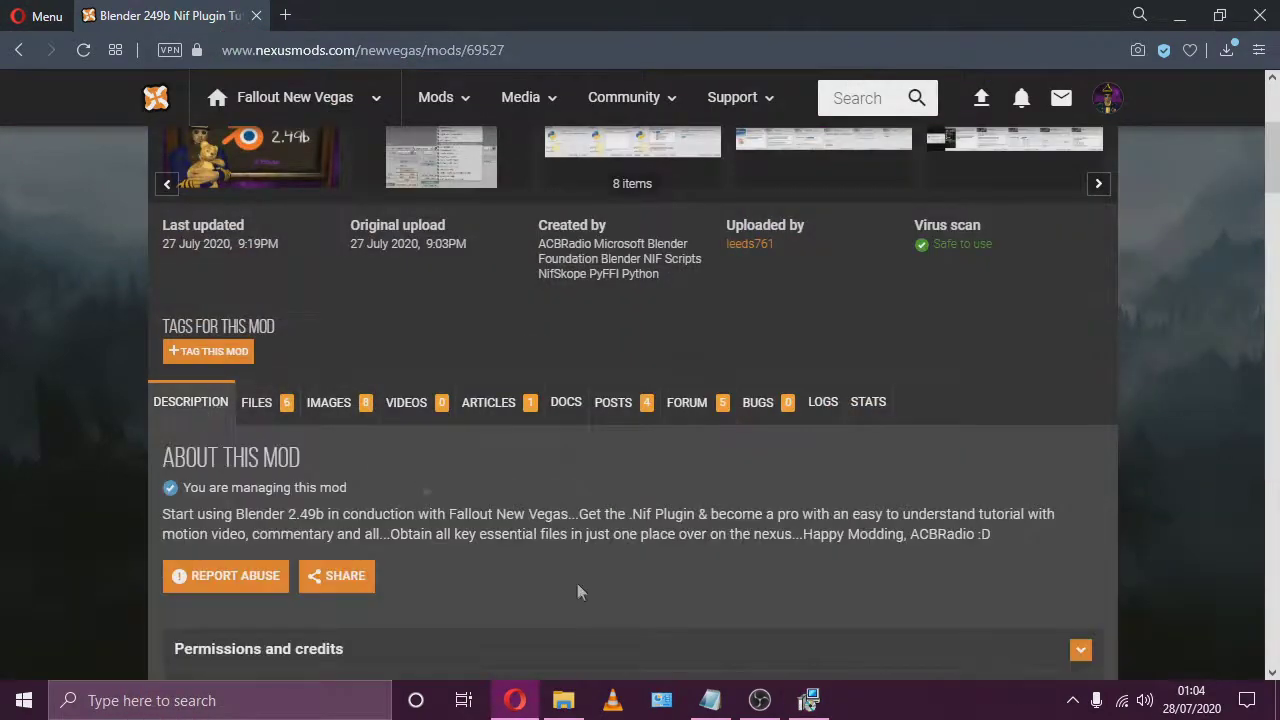
- Install Python 2.6.5 for all users into C:\Python26\, overwriting existing files, with default features
{"action": "scroll", "coordinate": [580, 580], "scroll_direction": "down", "scroll_amount": 10}
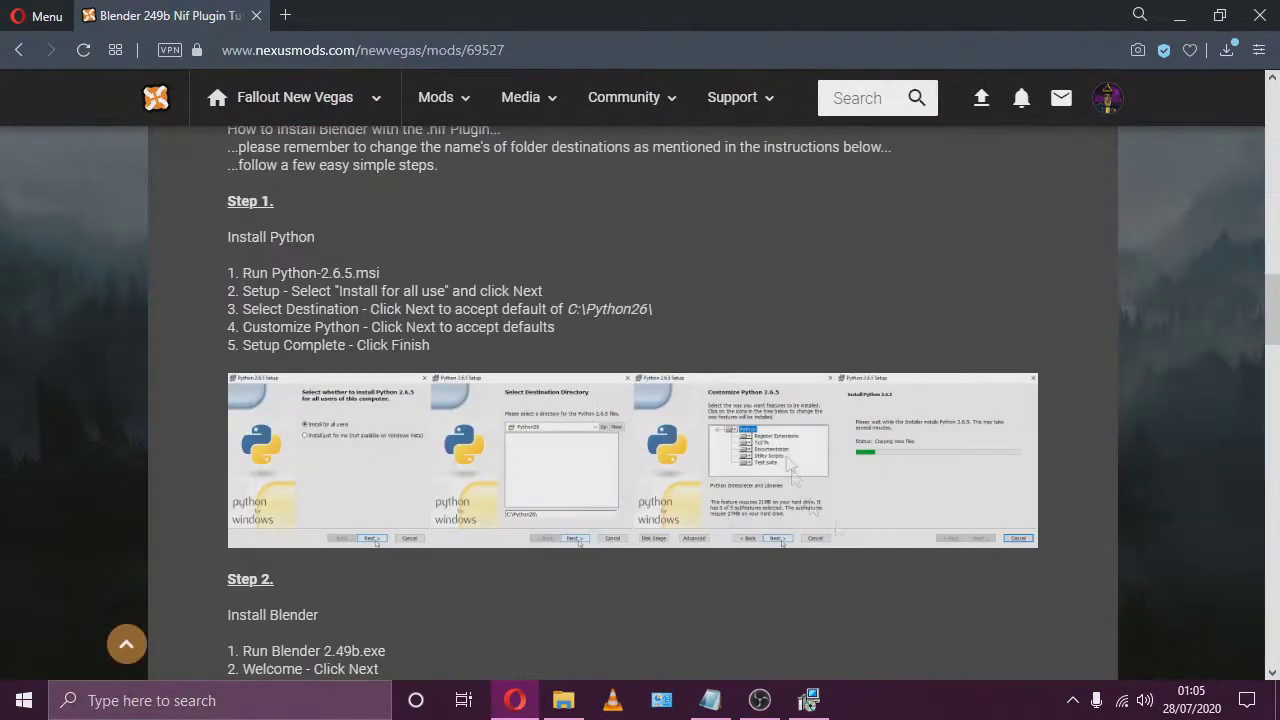
{"action": "left_click", "coordinate": [810, 700]}
{"action": "left_click", "coordinate": [1093, 531]}
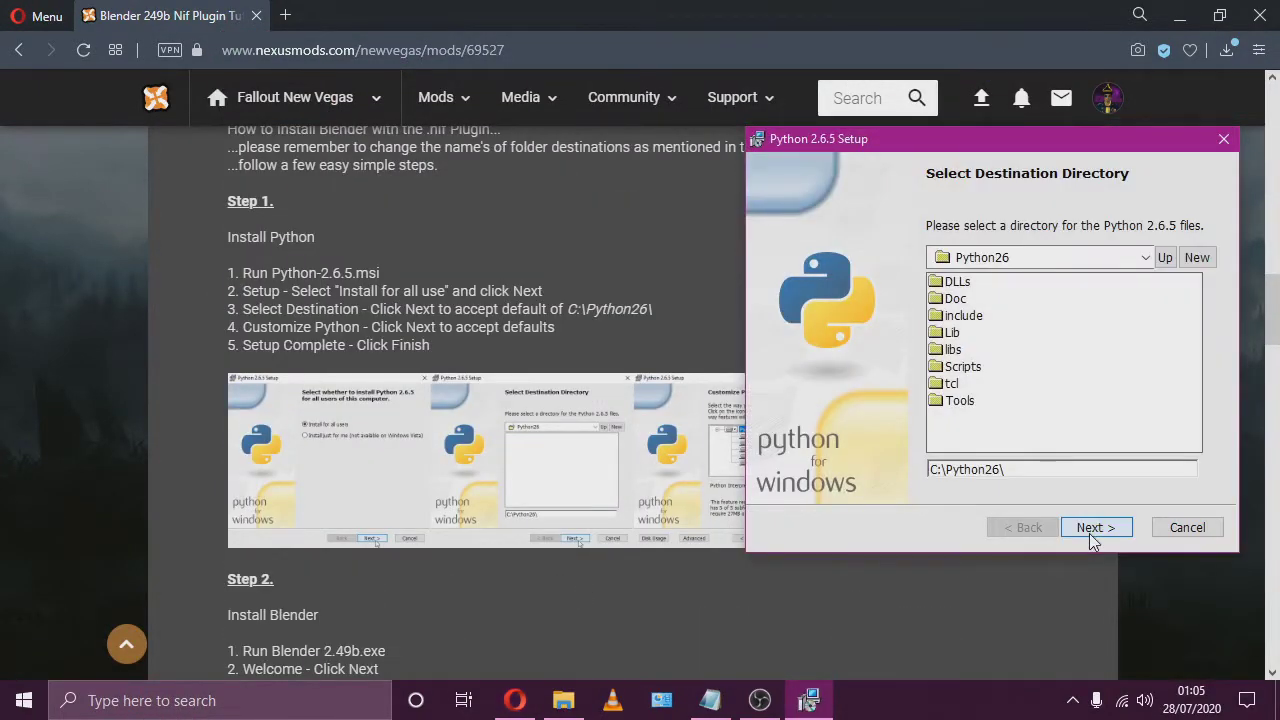
{"action": "left_click", "coordinate": [1093, 531]}
{"action": "key", "text": "Left"}
{"action": "key", "text": "Return"}
{"action": "left_click", "coordinate": [1095, 530]}
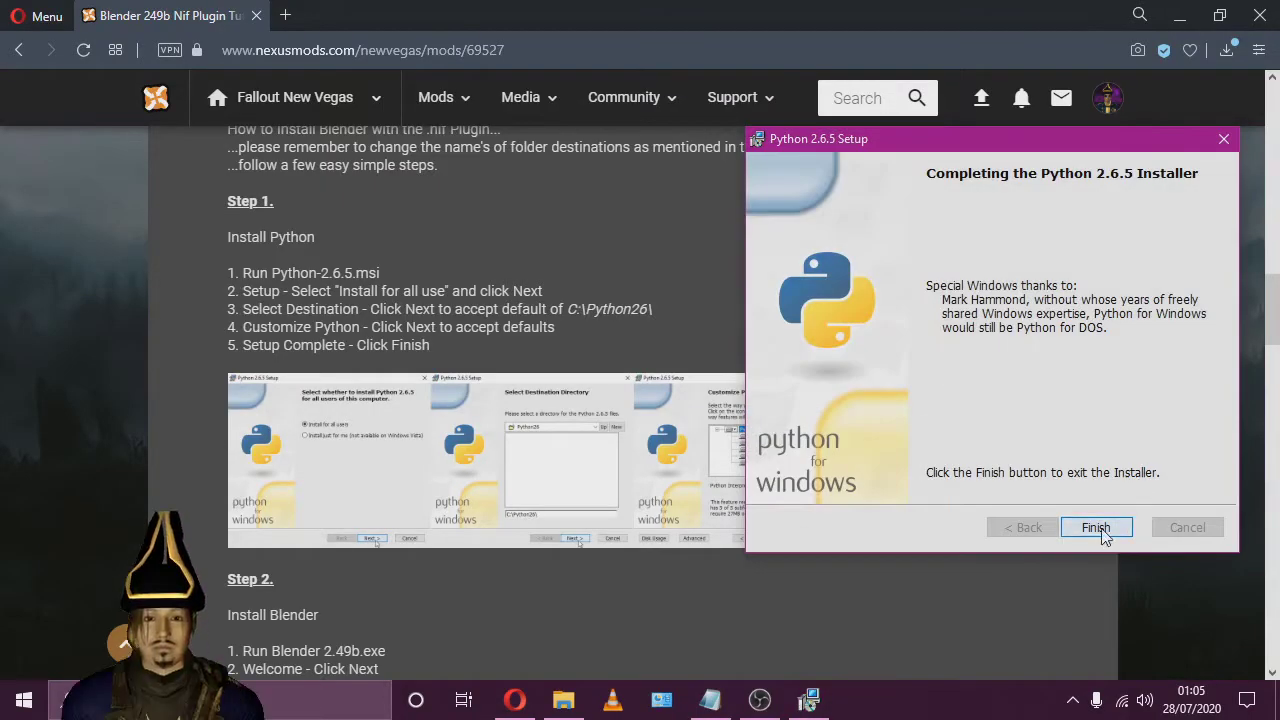
{"action": "left_click", "coordinate": [1100, 530]}
- Return to the mod's FILES list and start the Blender 2.49b manual download
{"action": "scroll", "coordinate": [1069, 545], "scroll_direction": "down", "scroll_amount": 3}
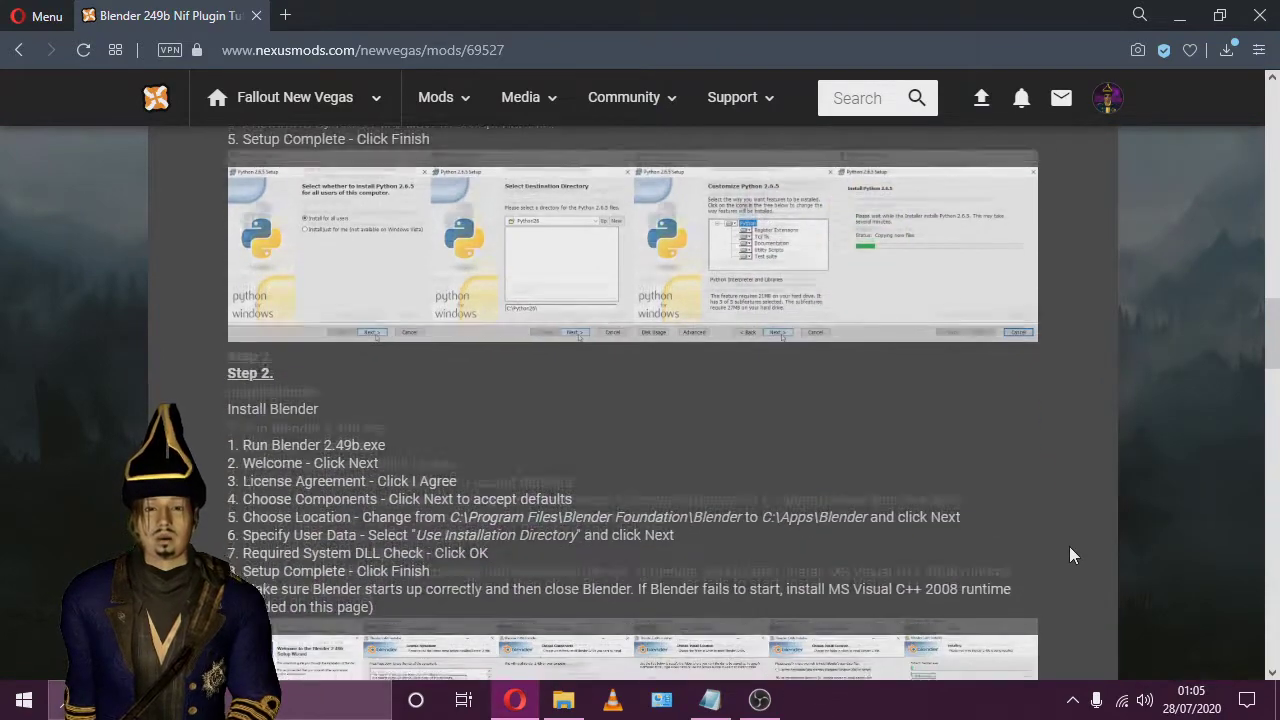
{"action": "scroll", "coordinate": [1069, 546], "scroll_direction": "down", "scroll_amount": 2}
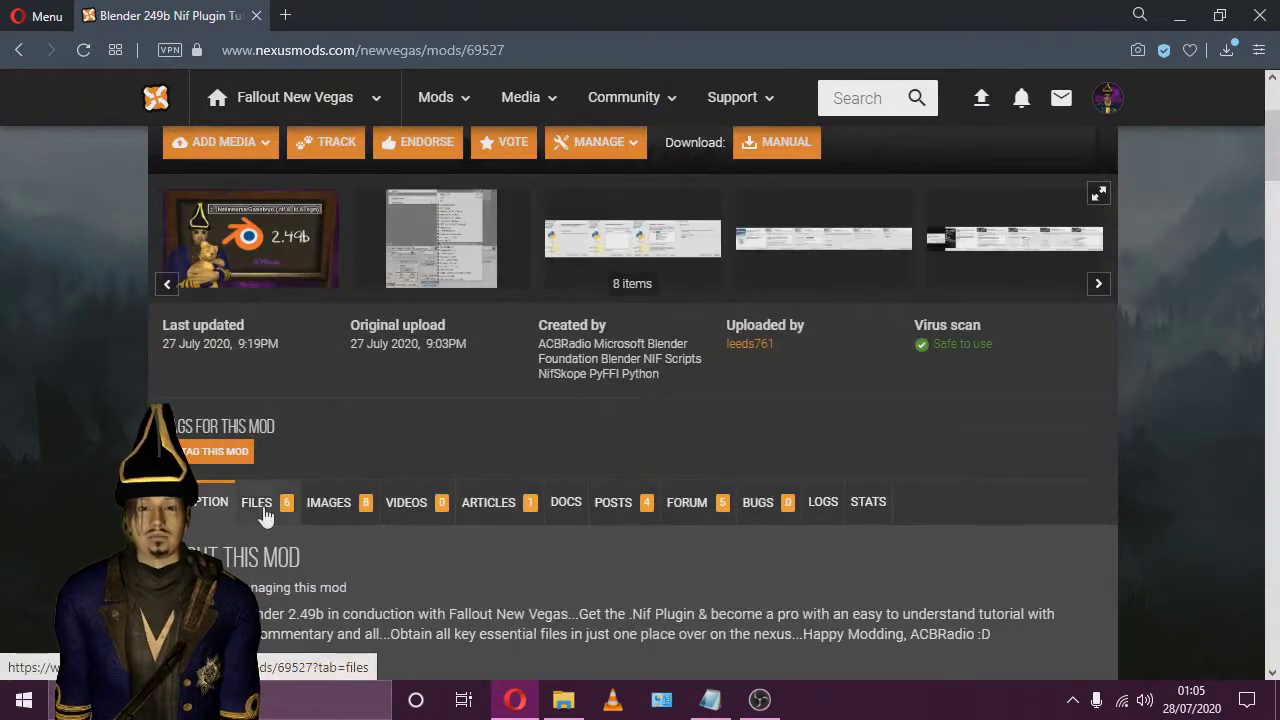
{"action": "left_click", "coordinate": [262, 508]}
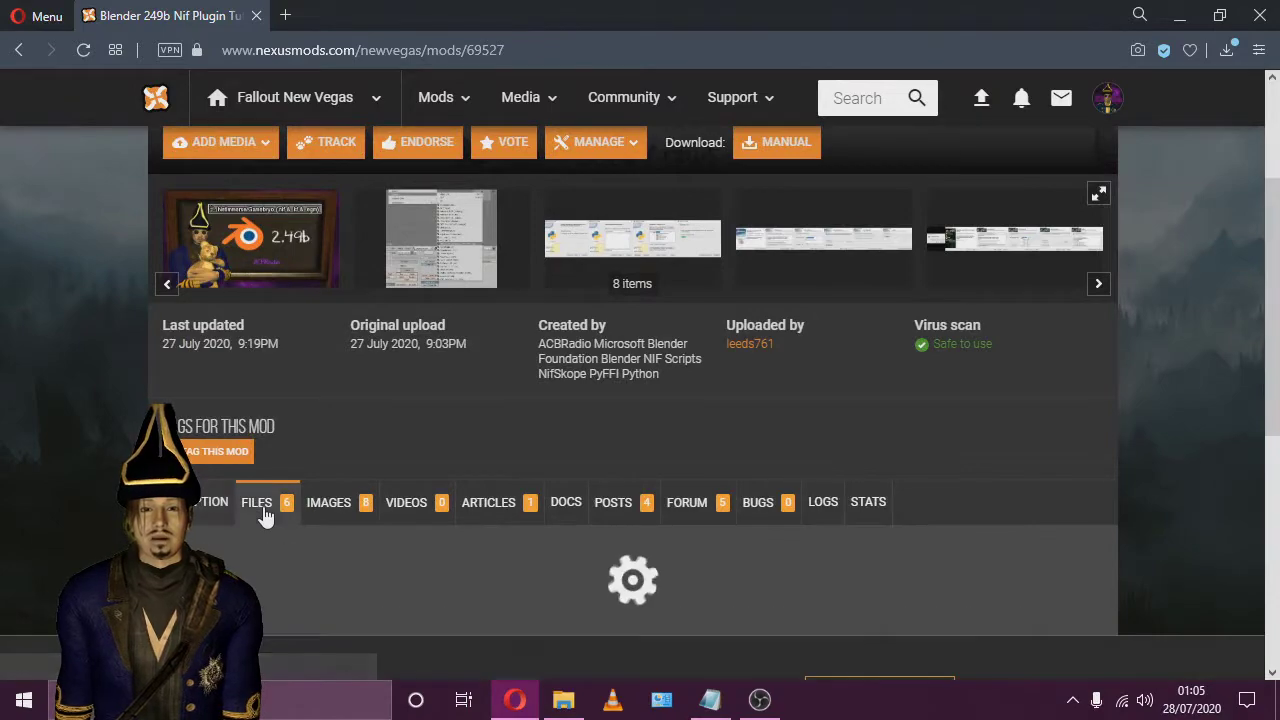
{"action": "scroll", "coordinate": [1012, 368], "scroll_direction": "down", "scroll_amount": 5}
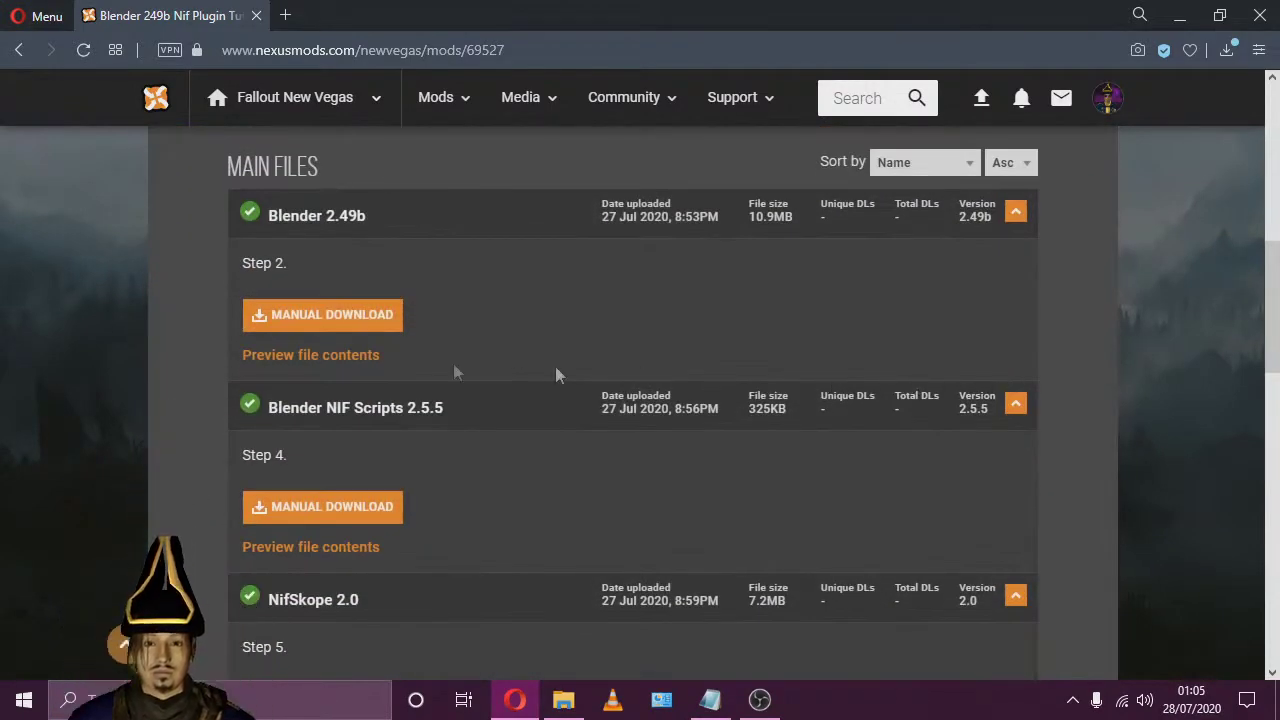
{"action": "left_click", "coordinate": [303, 325]}
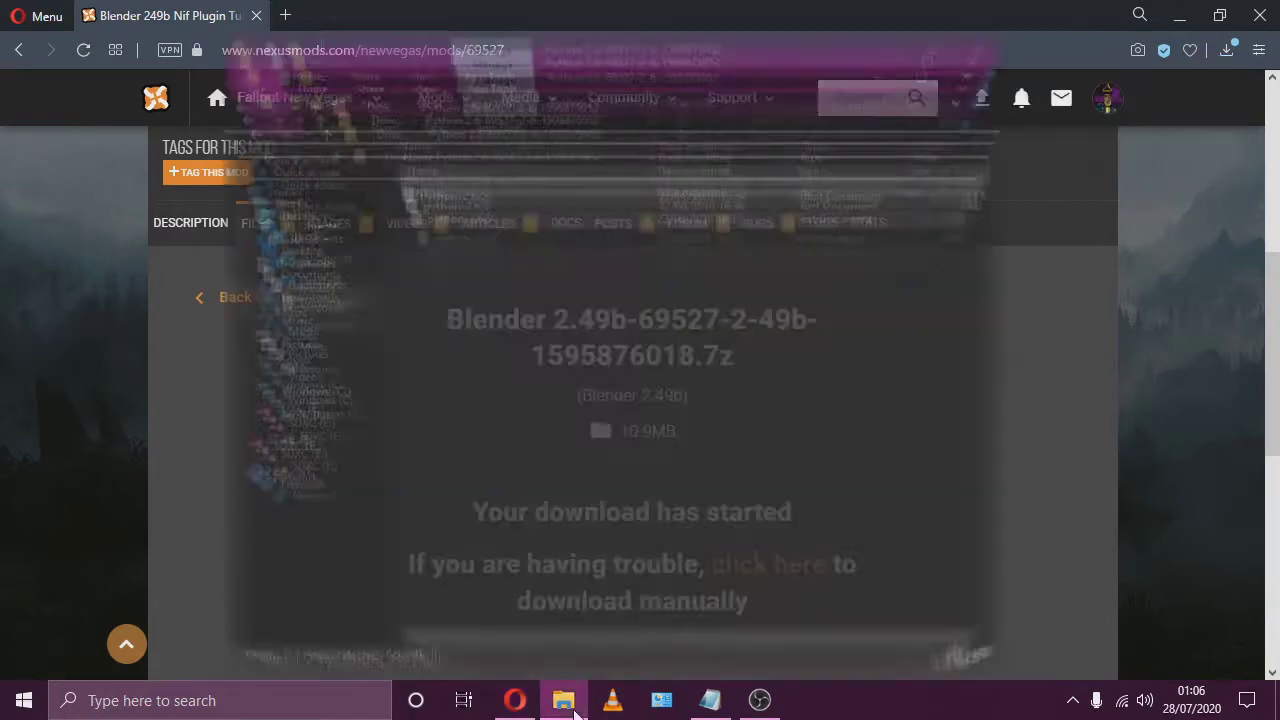
- Extract the Blender 2.49b archive with 7-Zip and launch its installer
{"action": "right_click", "coordinate": [633, 351]}
{"action": "left_click", "coordinate": [648, 424]}
{"action": "key", "text": "alt+Up"}
{"action": "left_click", "coordinate": [512, 199]}
{"action": "right_click", "coordinate": [512, 199]}
{"action": "mouse_move", "coordinate": [570, 214]}
{"action": "left_click", "coordinate": [840, 289]}
{"action": "key", "text": "Return"}
{"action": "double_click", "coordinate": [604, 262]}
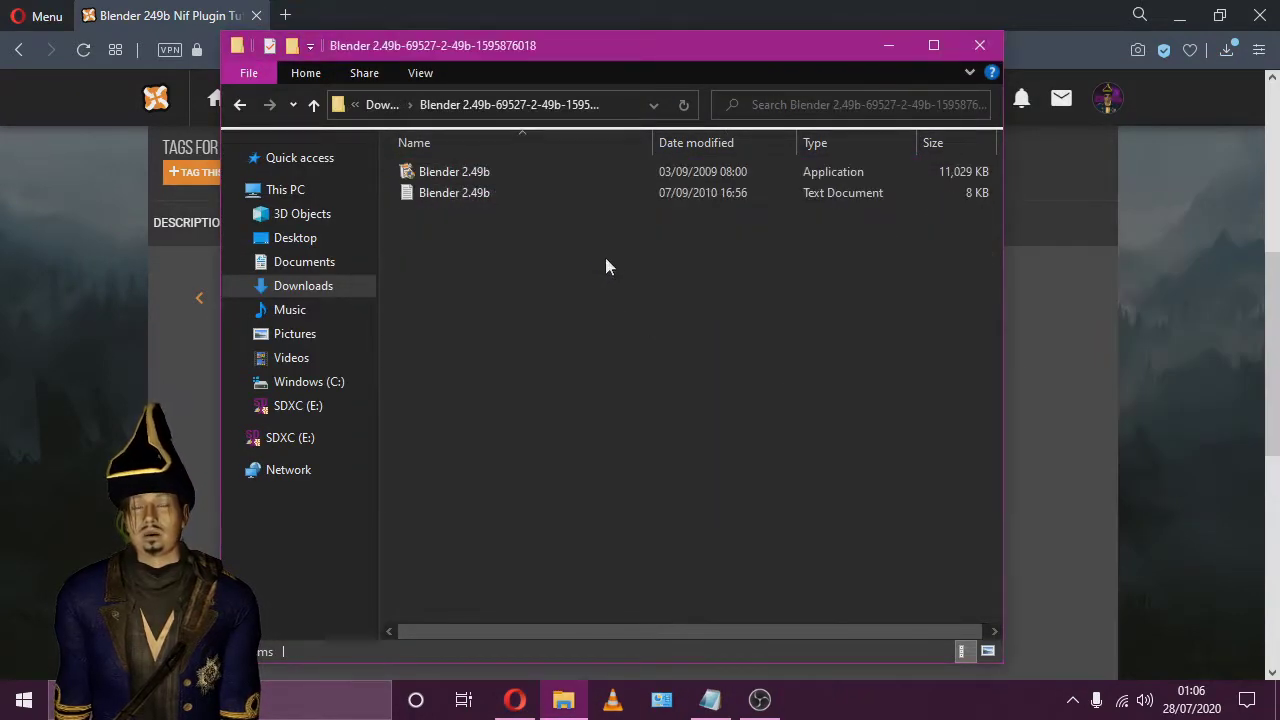
{"action": "double_click", "coordinate": [584, 172]}
- Review the Blender installation instructions on the tutorial page
{"action": "left_click", "coordinate": [901, 42]}
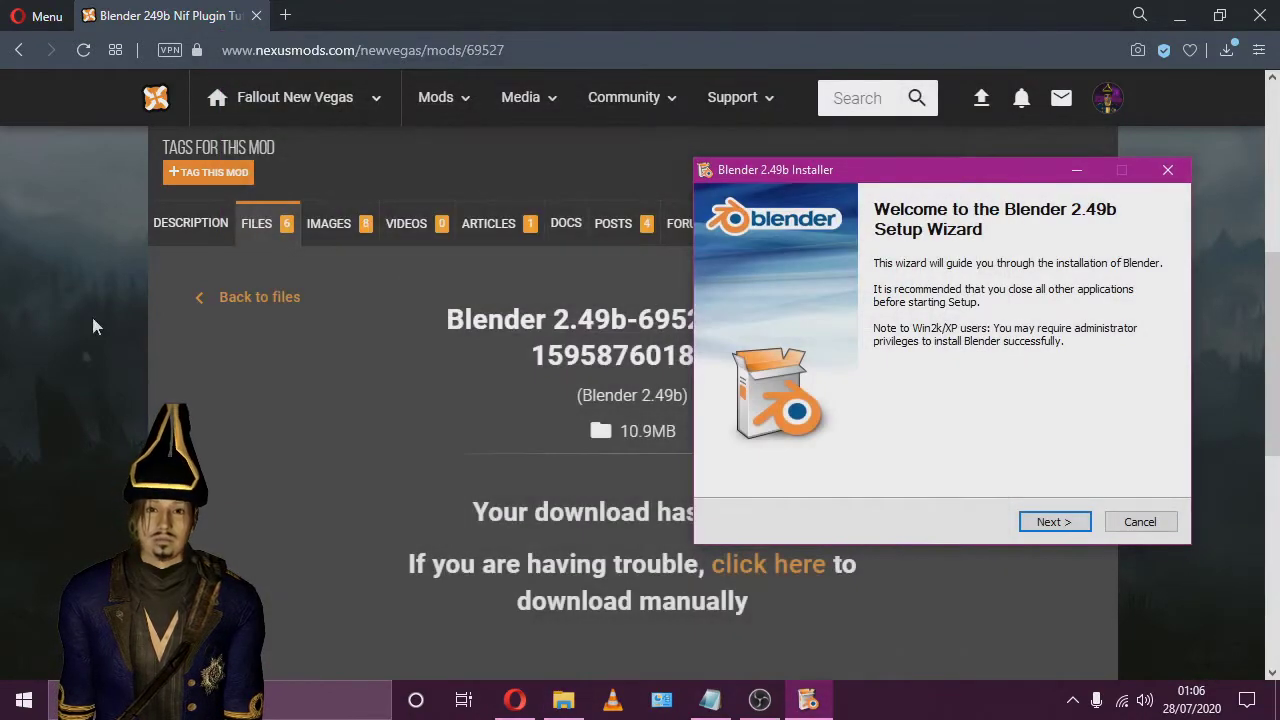
{"action": "left_click", "coordinate": [180, 232]}
{"action": "scroll", "coordinate": [416, 437], "scroll_direction": "down", "scroll_amount": 10}
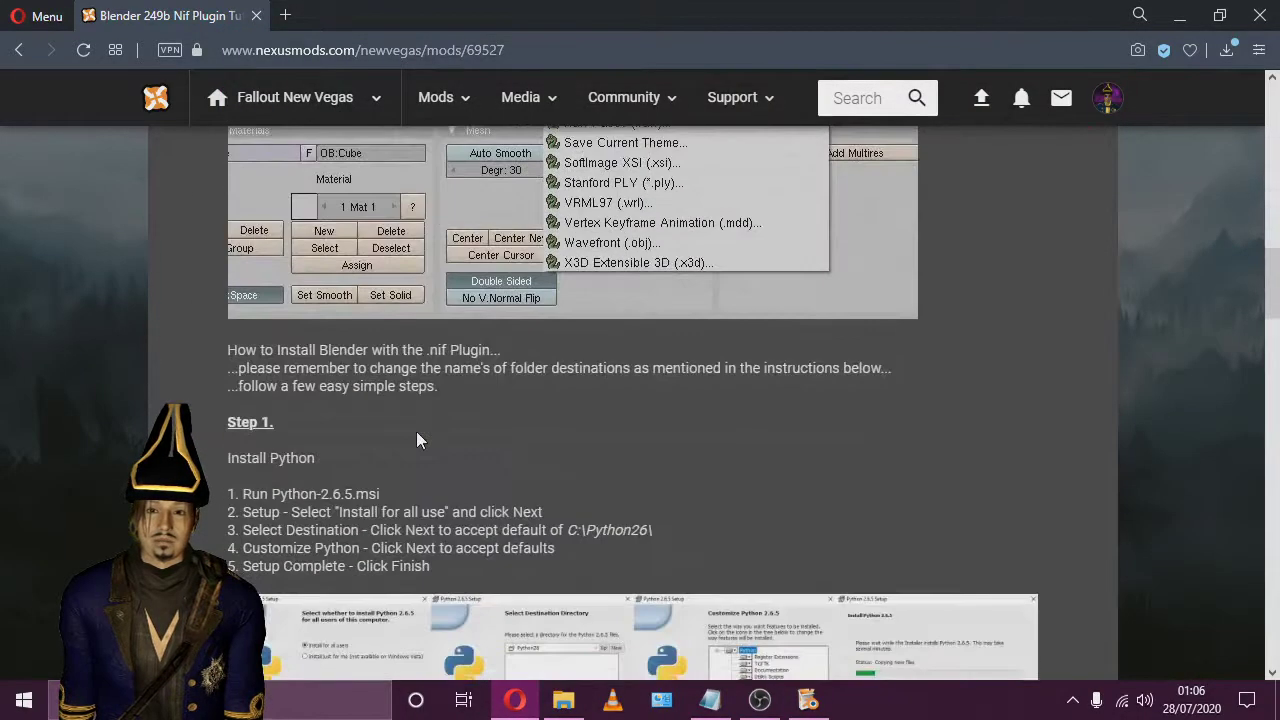
{"action": "scroll", "coordinate": [416, 437], "scroll_direction": "down", "scroll_amount": 4}
{"action": "scroll", "coordinate": [416, 437], "scroll_direction": "up", "scroll_amount": 1}
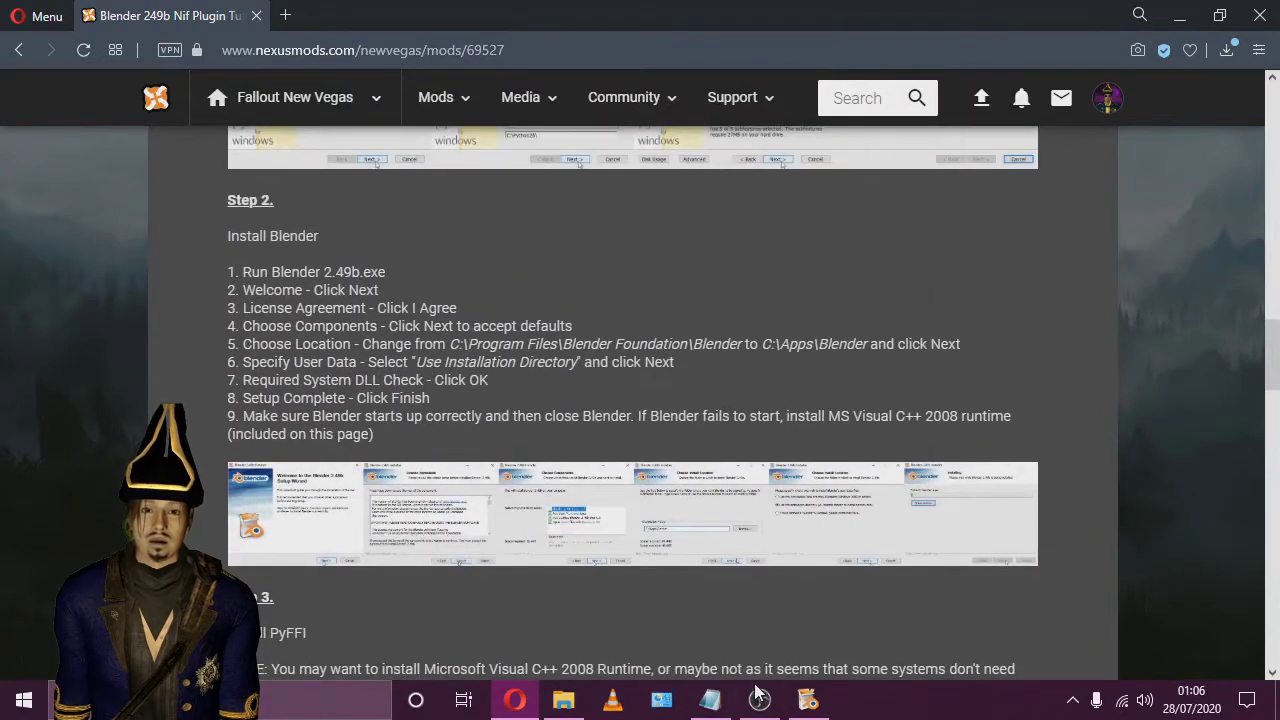
- Take the installer past welcome and licence with default components, then get C:\Apps\Blender from the guide
{"action": "left_click", "coordinate": [812, 702]}
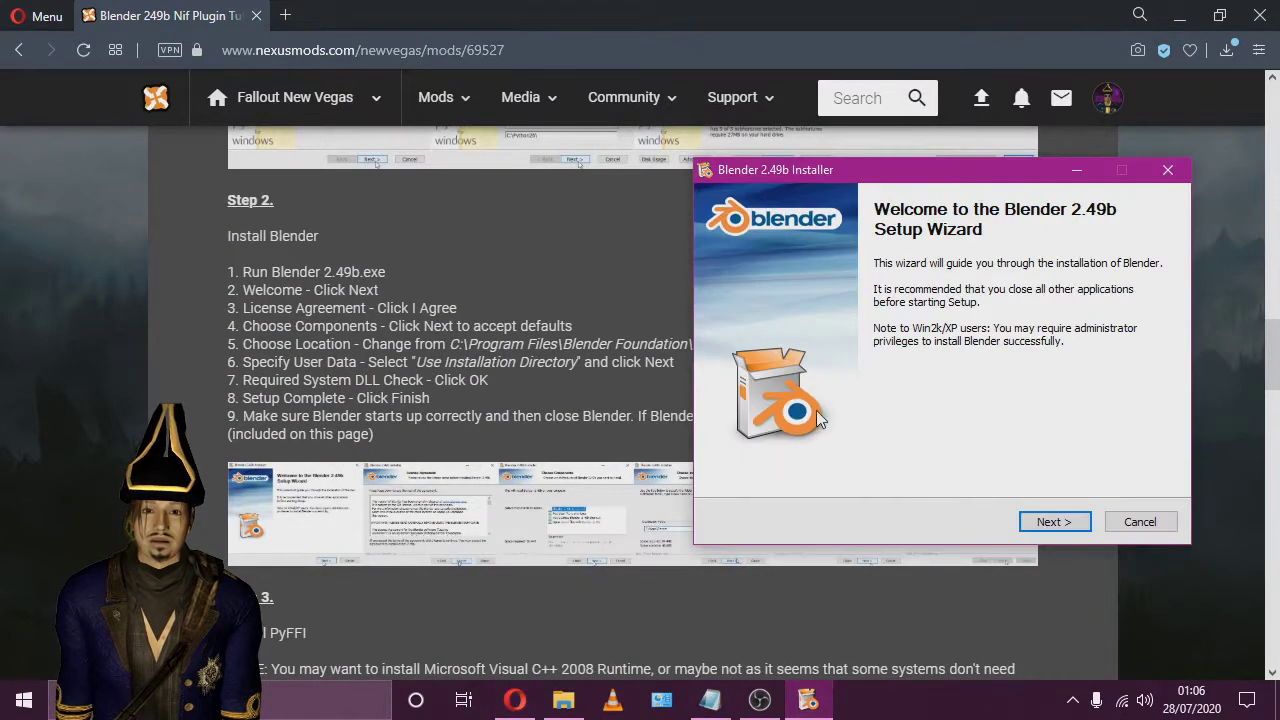
{"action": "left_click", "coordinate": [1050, 522]}
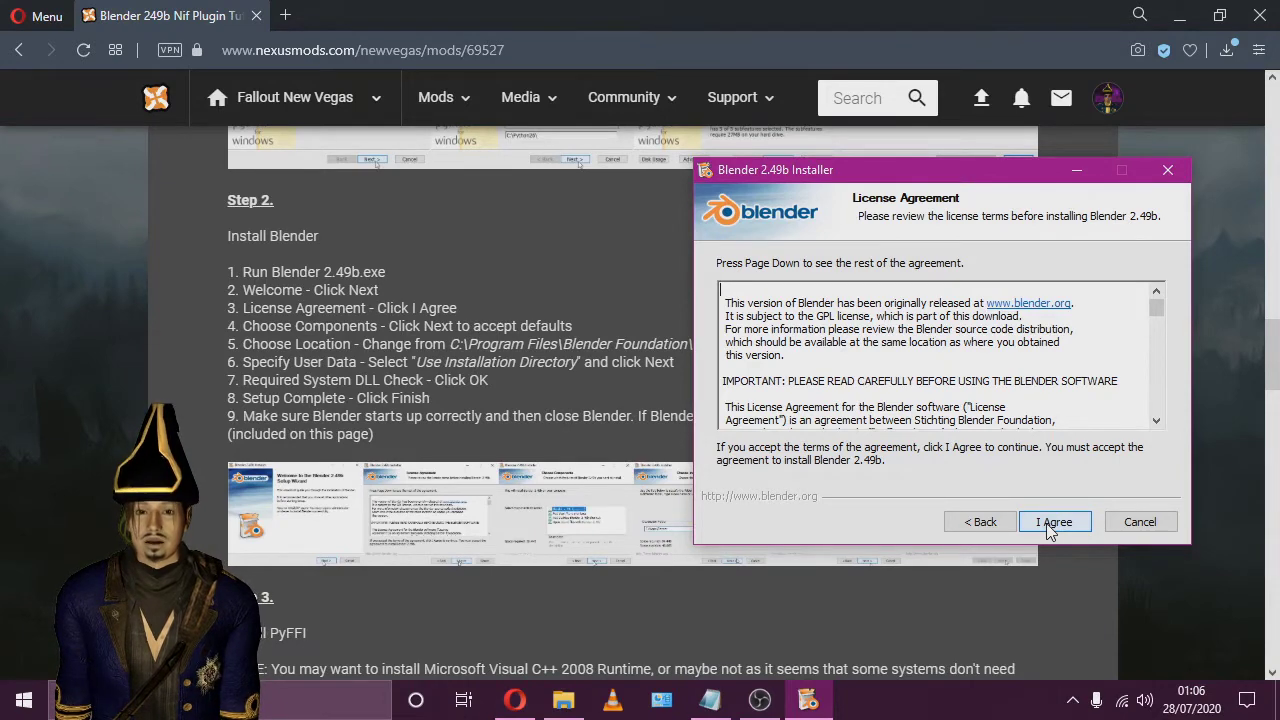
{"action": "left_click", "coordinate": [1050, 524]}
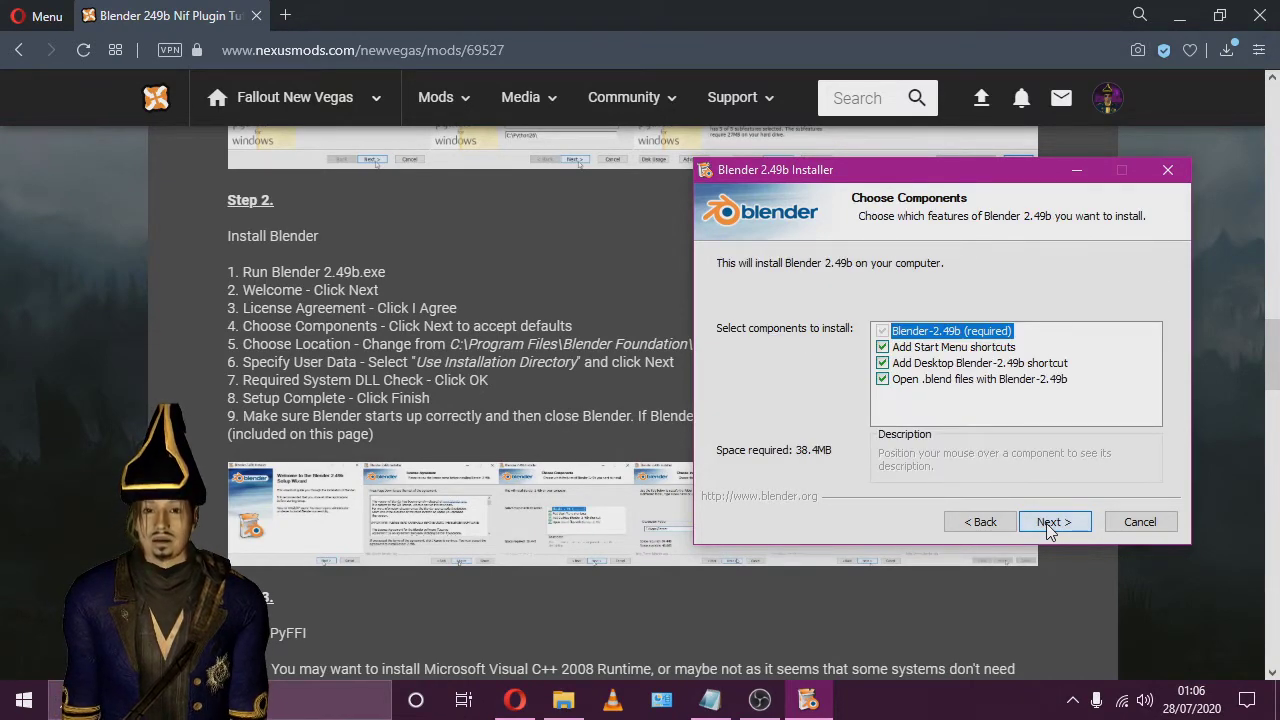
{"action": "left_click", "coordinate": [1050, 528]}
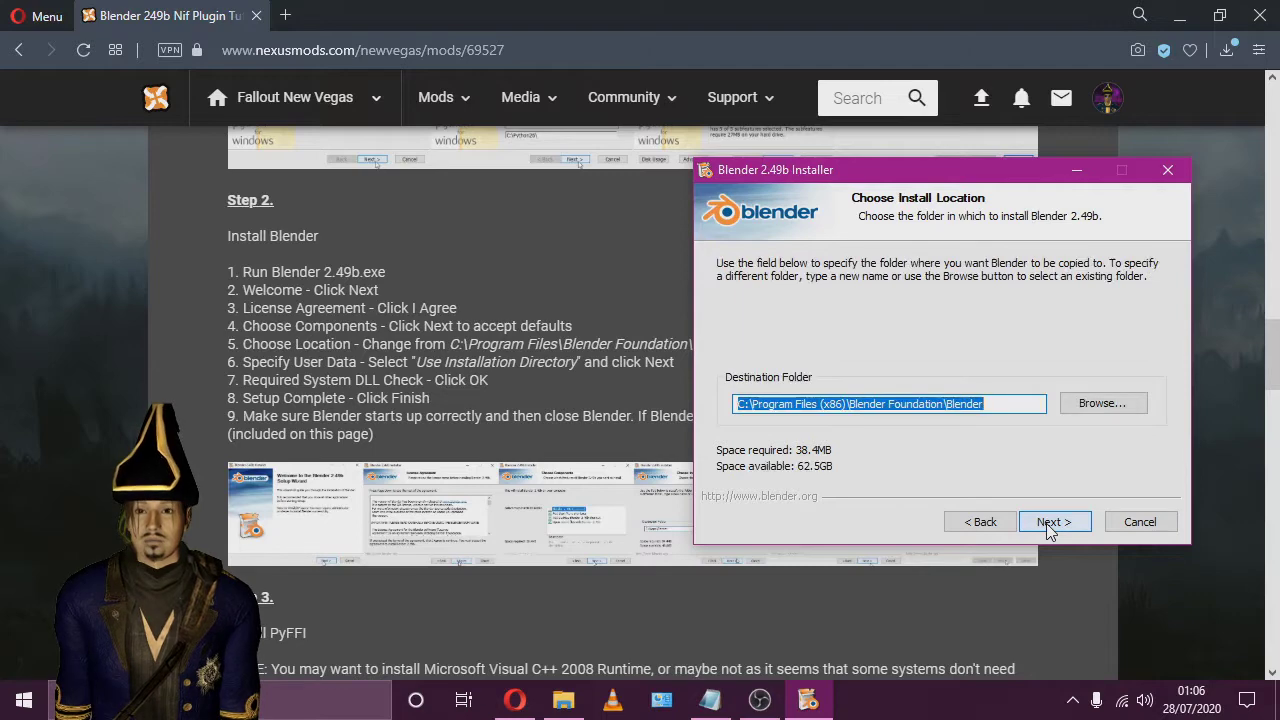
{"action": "left_click_drag", "start_coordinate": [838, 178], "coordinate": [1152, 164]}
{"action": "left_click", "coordinate": [693, 344]}
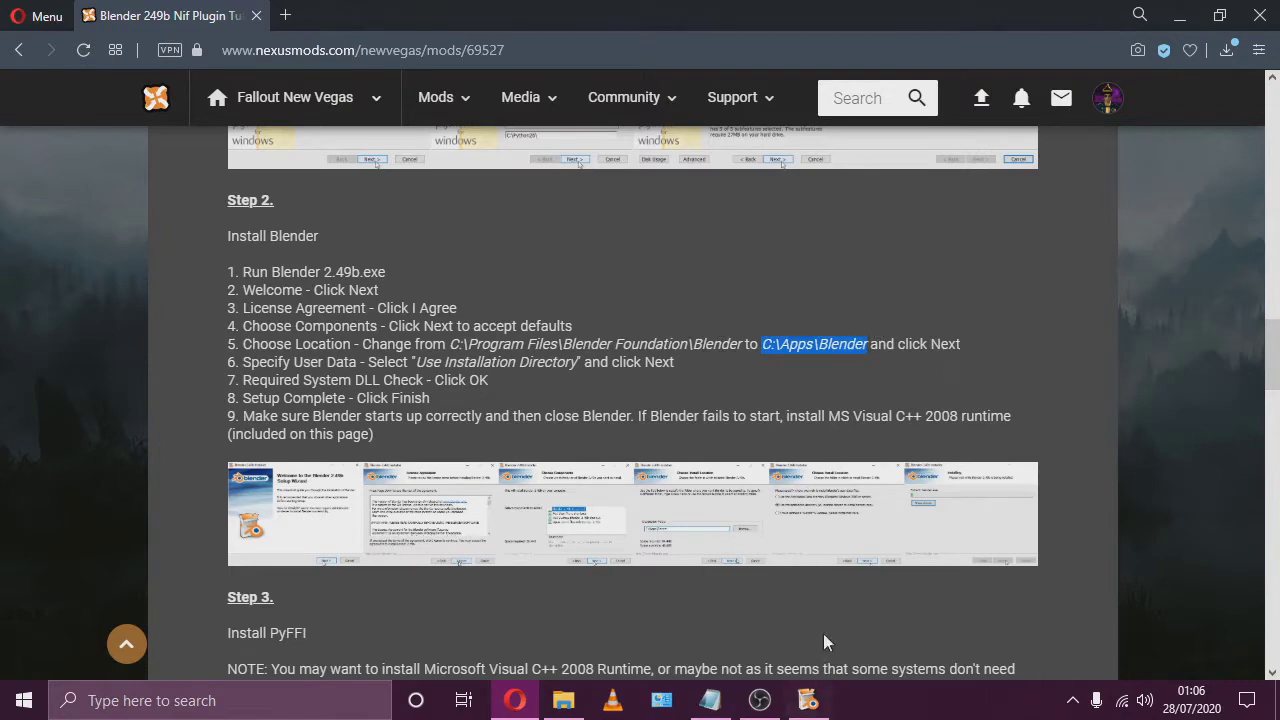
{"action": "left_click", "coordinate": [808, 700]}
- Install Blender to C:\Apps\Blender with user data in the installation directory, then finish setup
{"action": "left_click_drag", "start_coordinate": [1152, 158], "coordinate": [600, 153]}
{"action": "right_click", "coordinate": [608, 386]}
{"action": "left_click", "coordinate": [650, 472]}
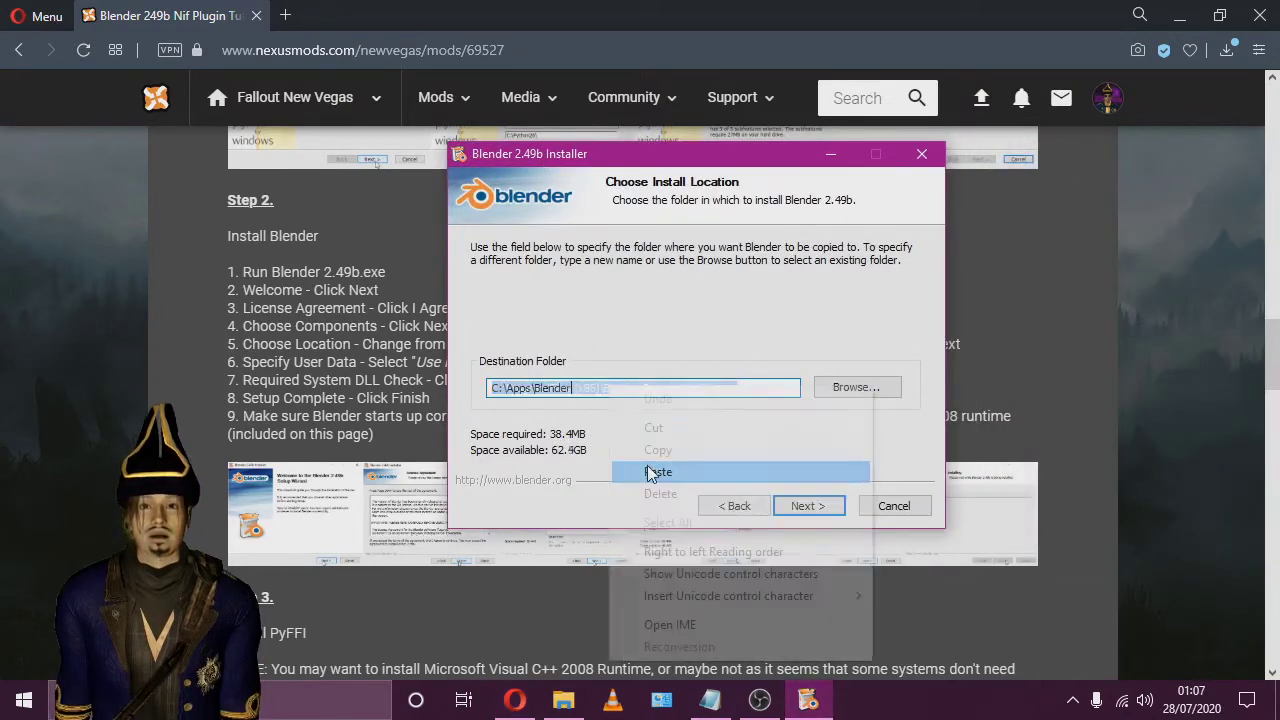
{"action": "left_click", "coordinate": [797, 508]}
{"action": "left_click_drag", "start_coordinate": [585, 155], "coordinate": [868, 152]}
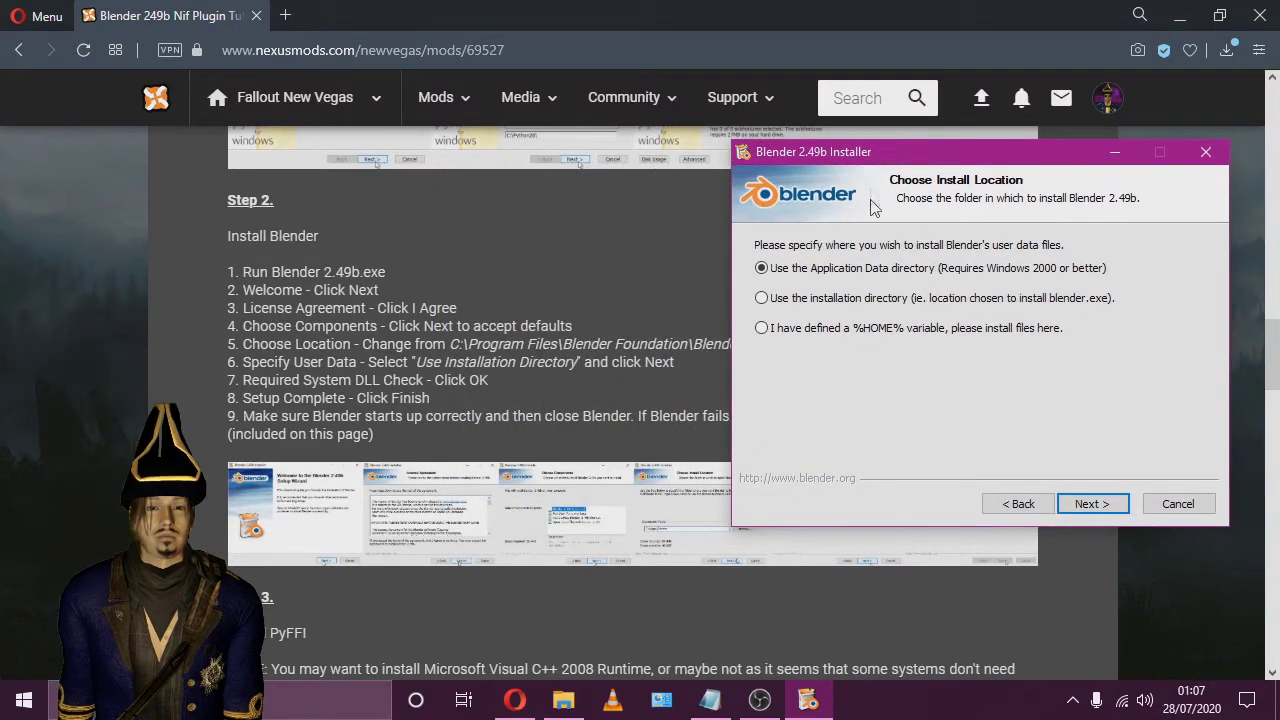
{"action": "left_click", "coordinate": [1091, 505]}
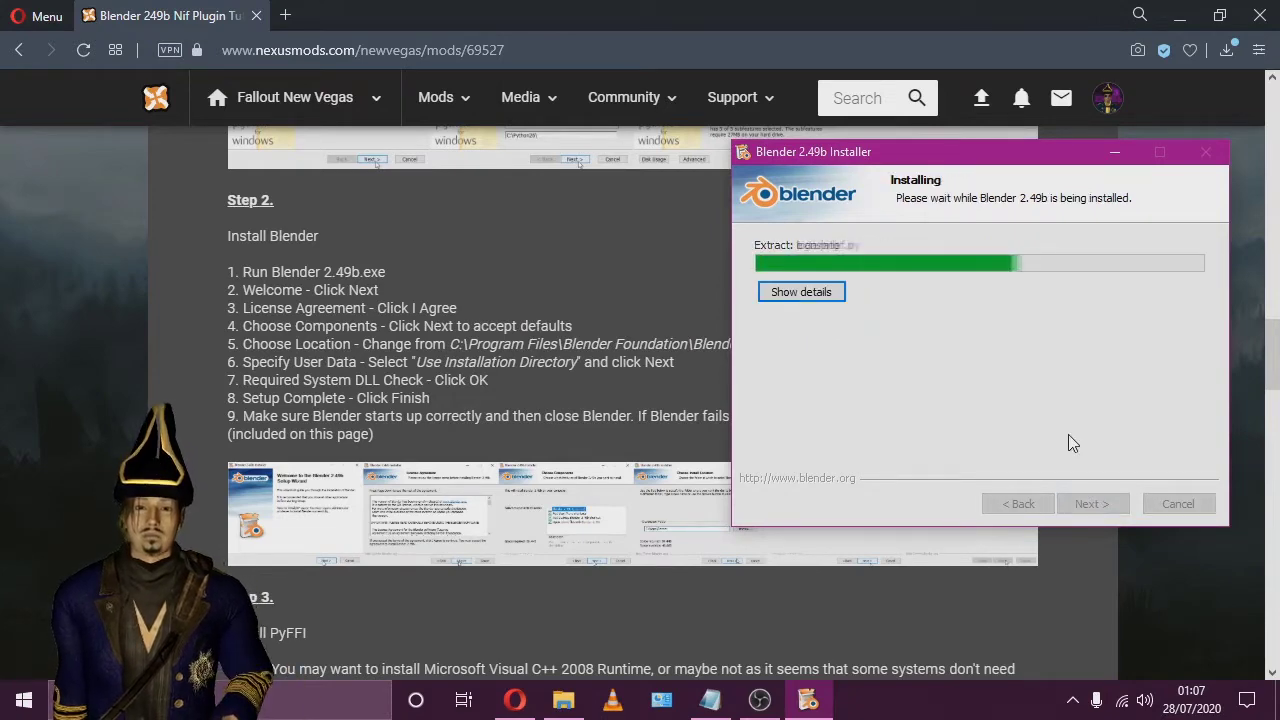
{"action": "key", "text": "Return"}
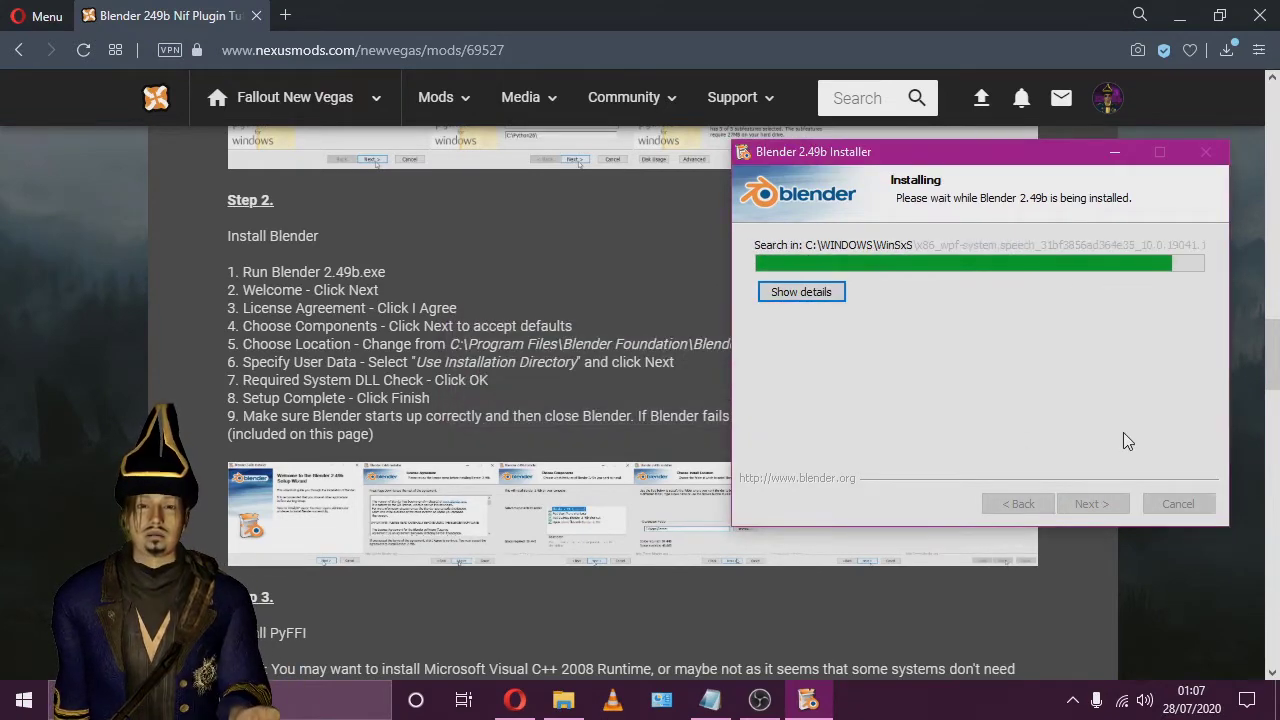
{"action": "left_click", "coordinate": [1093, 505]}
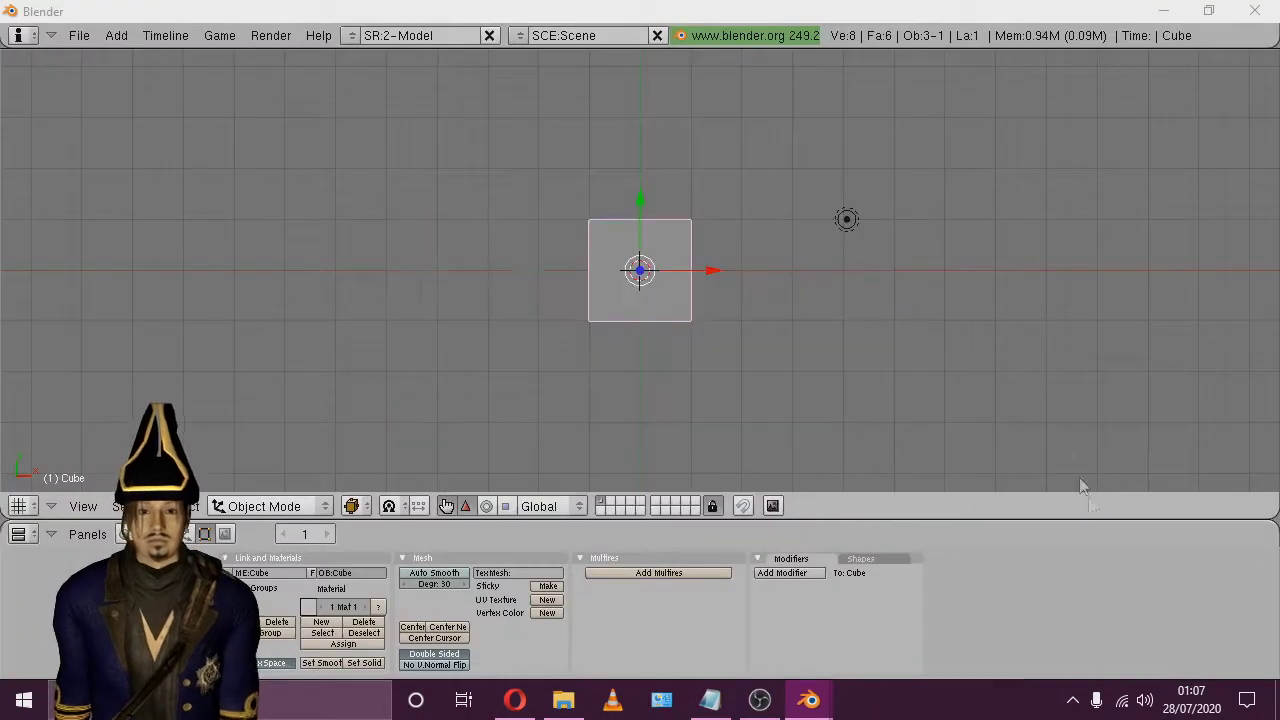
- Orbit the view around Blender's default cube to confirm the scene works
{"action": "left_click_drag", "start_coordinate": [1080, 486], "coordinate": [629, 366]}
{"action": "left_click_drag", "start_coordinate": [516, 250], "coordinate": [557, 117]}
{"action": "right_click", "coordinate": [557, 117]}
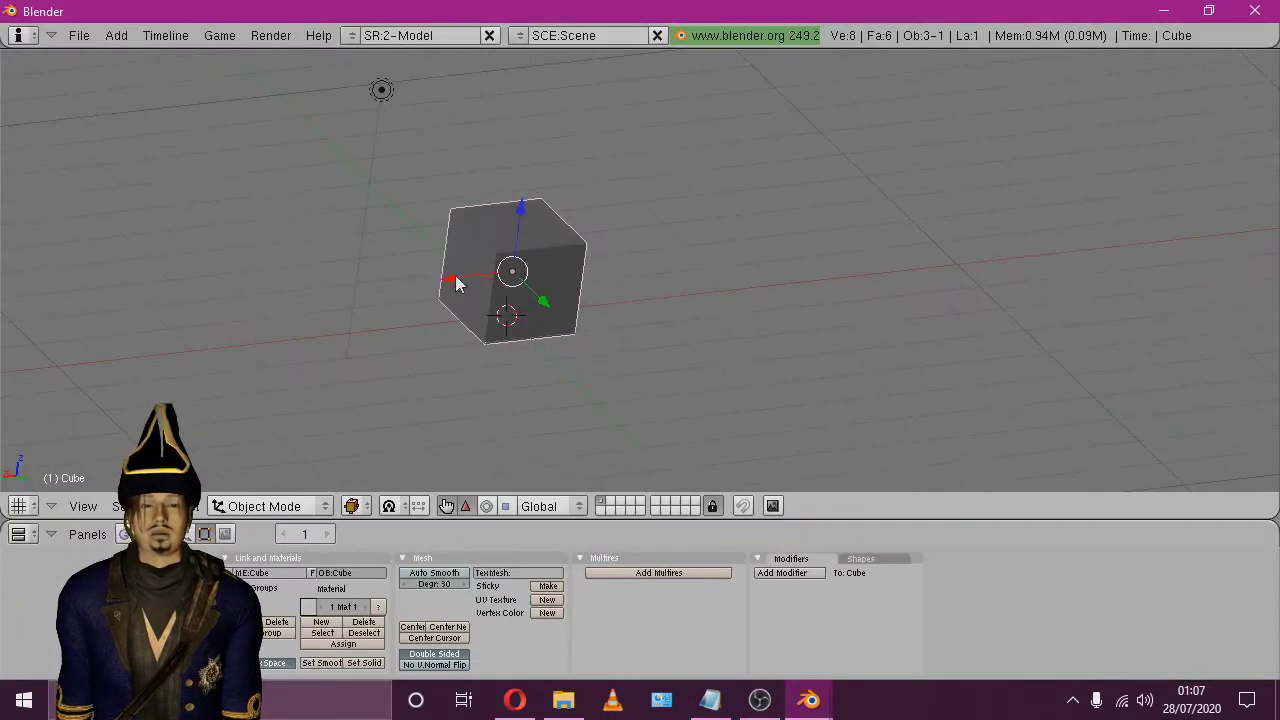
{"action": "scroll", "coordinate": [321, 214], "scroll_direction": "down", "scroll_amount": 3}
- Check the File > Import options, quit Blender, and return to the mod's FILES list
{"action": "left_click", "coordinate": [79, 35]}
{"action": "mouse_move", "coordinate": [97, 379]}
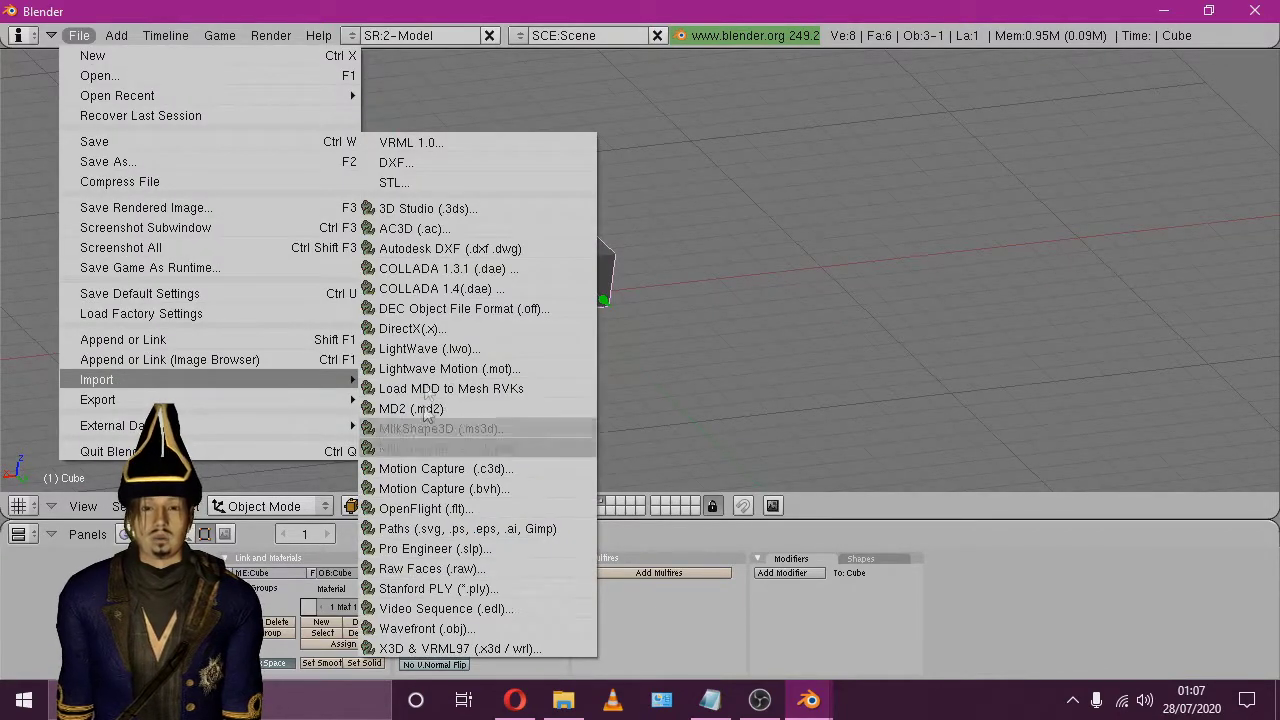
{"action": "left_click", "coordinate": [1255, 11]}
{"action": "scroll", "coordinate": [1028, 320], "scroll_direction": "down", "scroll_amount": 5}
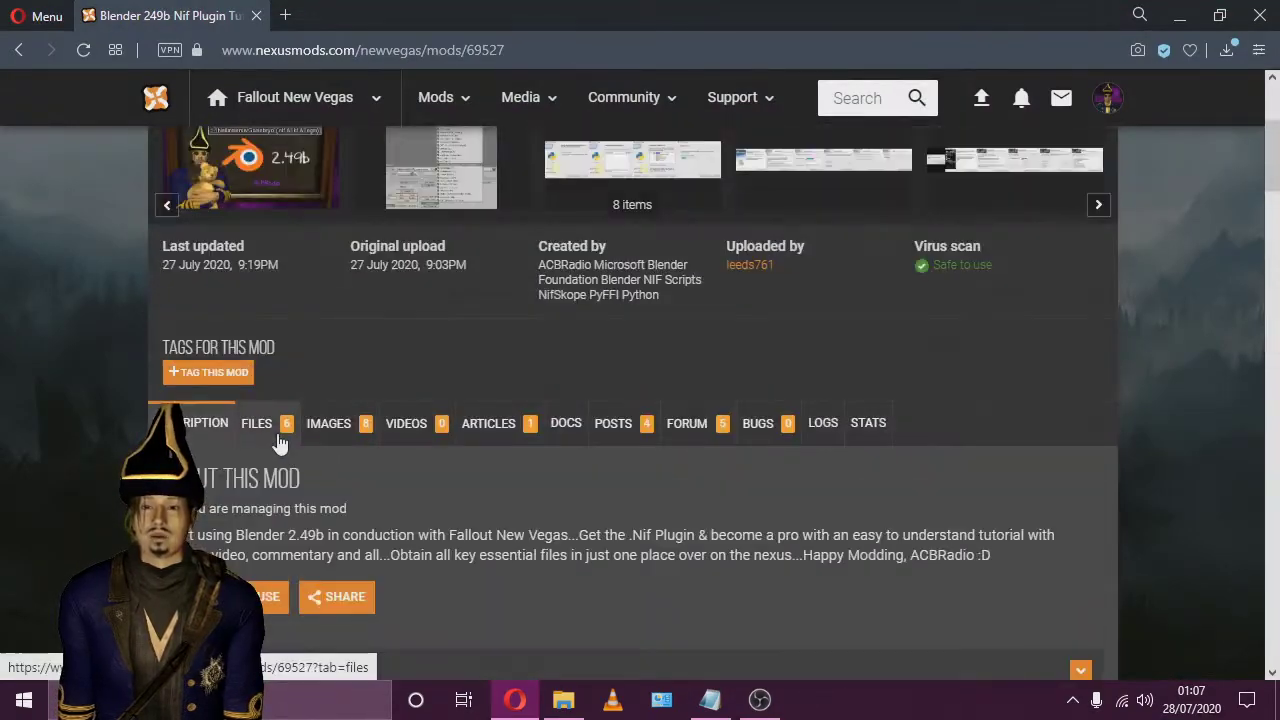
{"action": "left_click", "coordinate": [256, 423]}
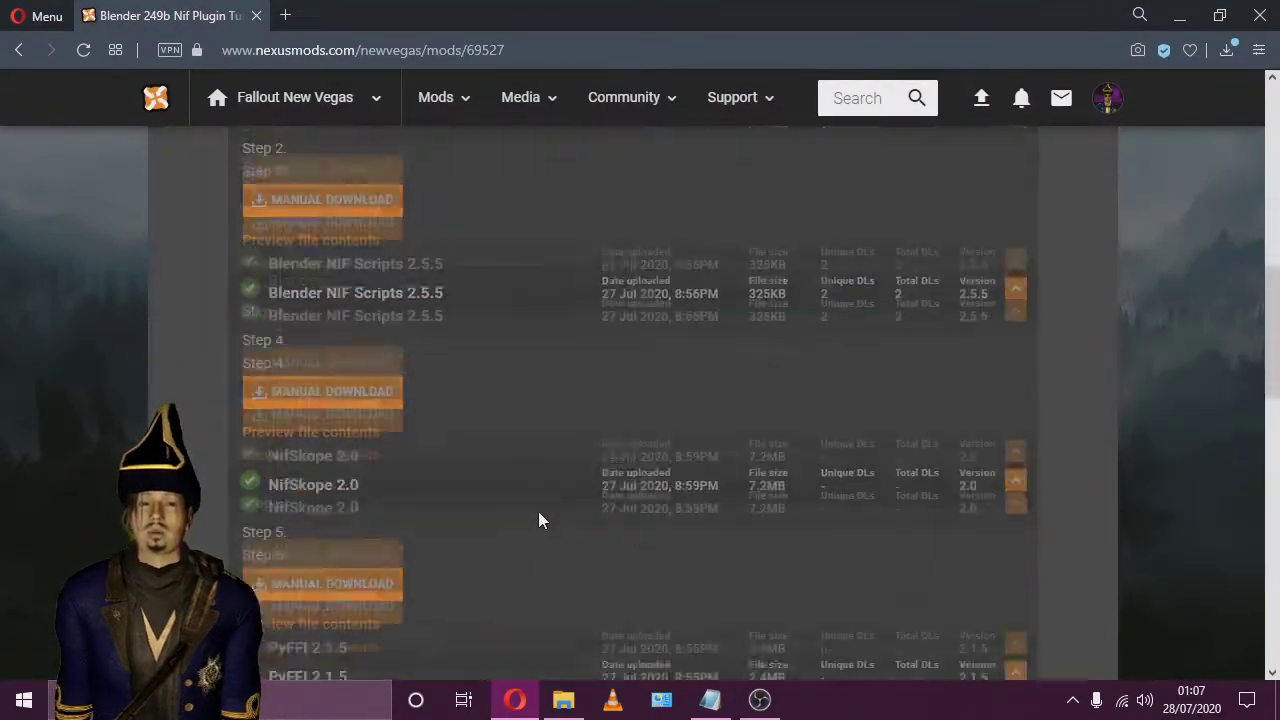
- Download the PyFFI 2.1.5 archive by slow download and open the Downloads folder
{"action": "left_click", "coordinate": [366, 413]}
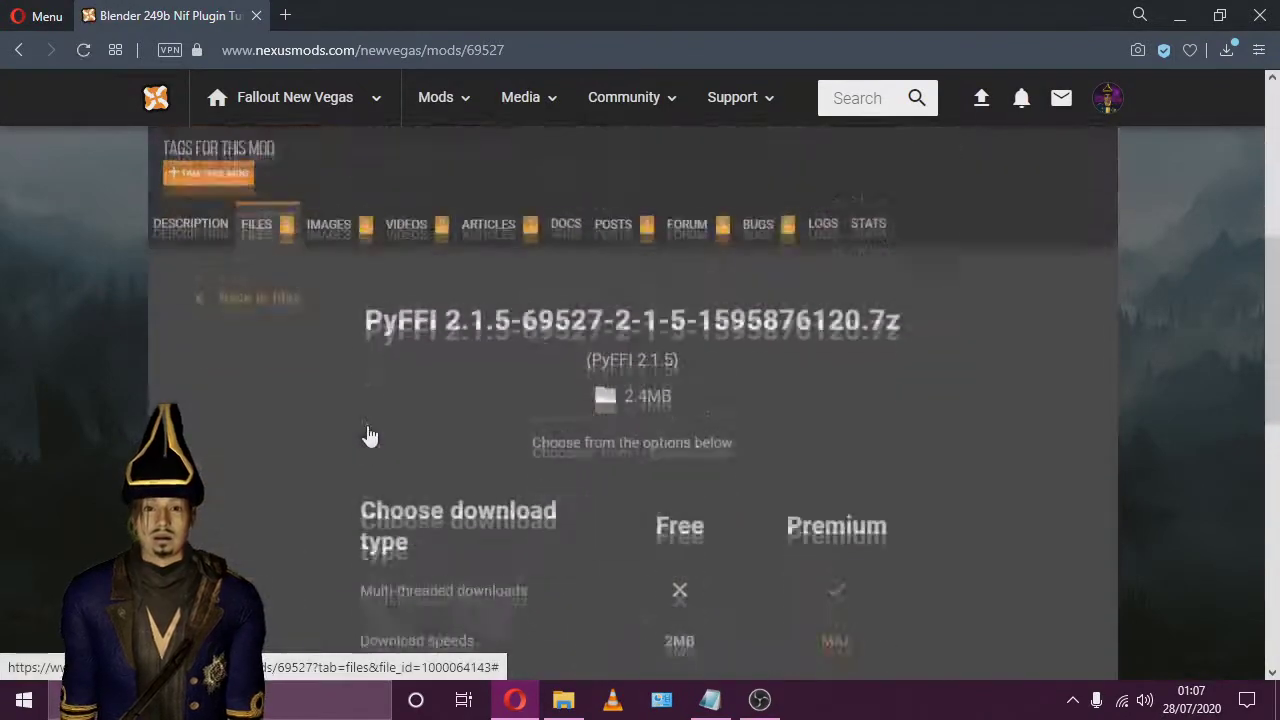
{"action": "scroll", "coordinate": [500, 500], "scroll_direction": "down", "scroll_amount": 3}
{"action": "left_click", "coordinate": [690, 594]}
{"action": "scroll", "coordinate": [1077, 415], "scroll_direction": "up", "scroll_amount": 3}
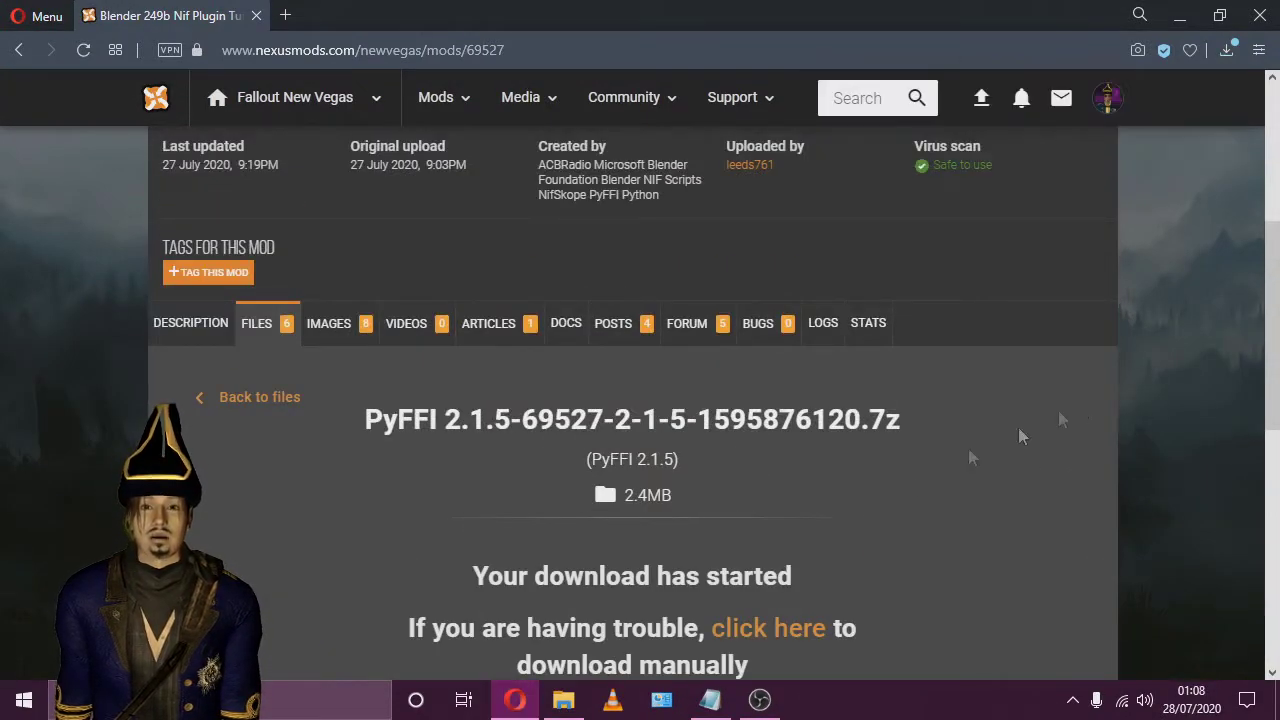
{"action": "left_click", "coordinate": [563, 699]}
- Extract the PyFFI 2.1.5 .7z into a new folder and run PyFFI-2.1.5.win32
{"action": "left_click", "coordinate": [561, 360]}
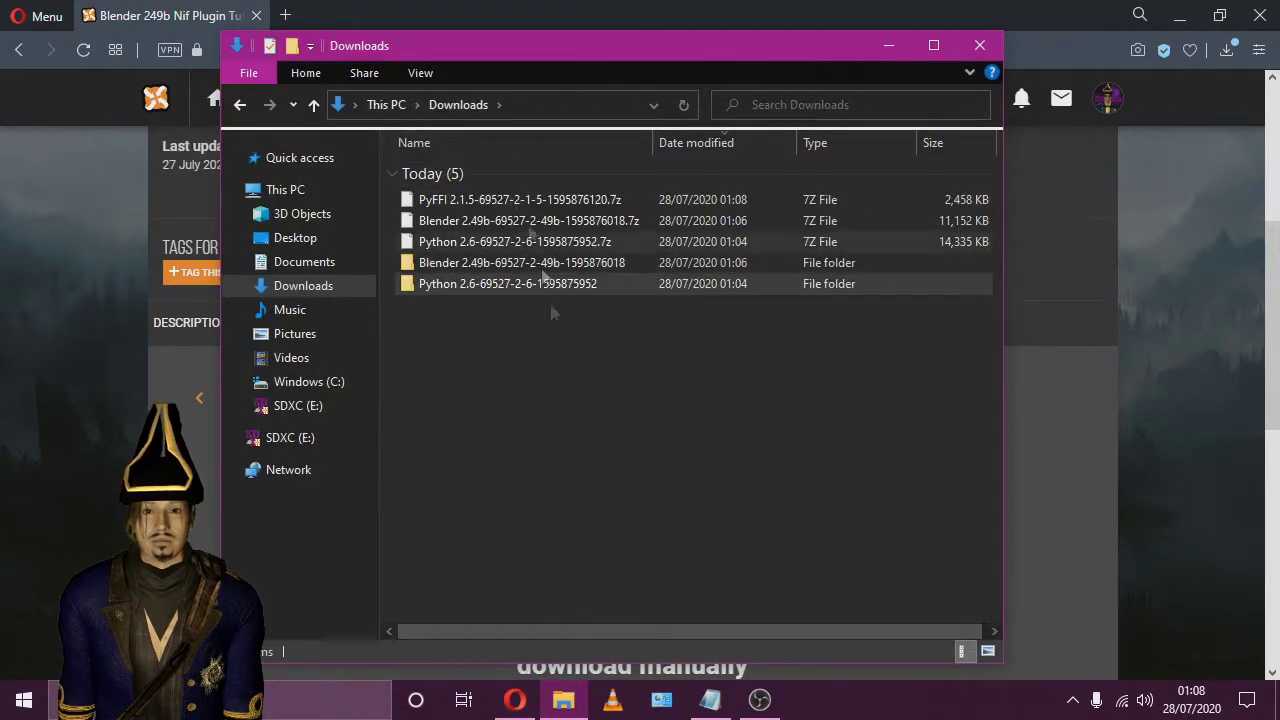
{"action": "left_click", "coordinate": [514, 197]}
{"action": "right_click", "coordinate": [514, 197]}
{"action": "mouse_move", "coordinate": [562, 240]}
{"action": "left_click", "coordinate": [864, 281]}
{"action": "left_click", "coordinate": [623, 474]}
{"action": "left_click", "coordinate": [574, 308]}
{"action": "double_click", "coordinate": [574, 308]}
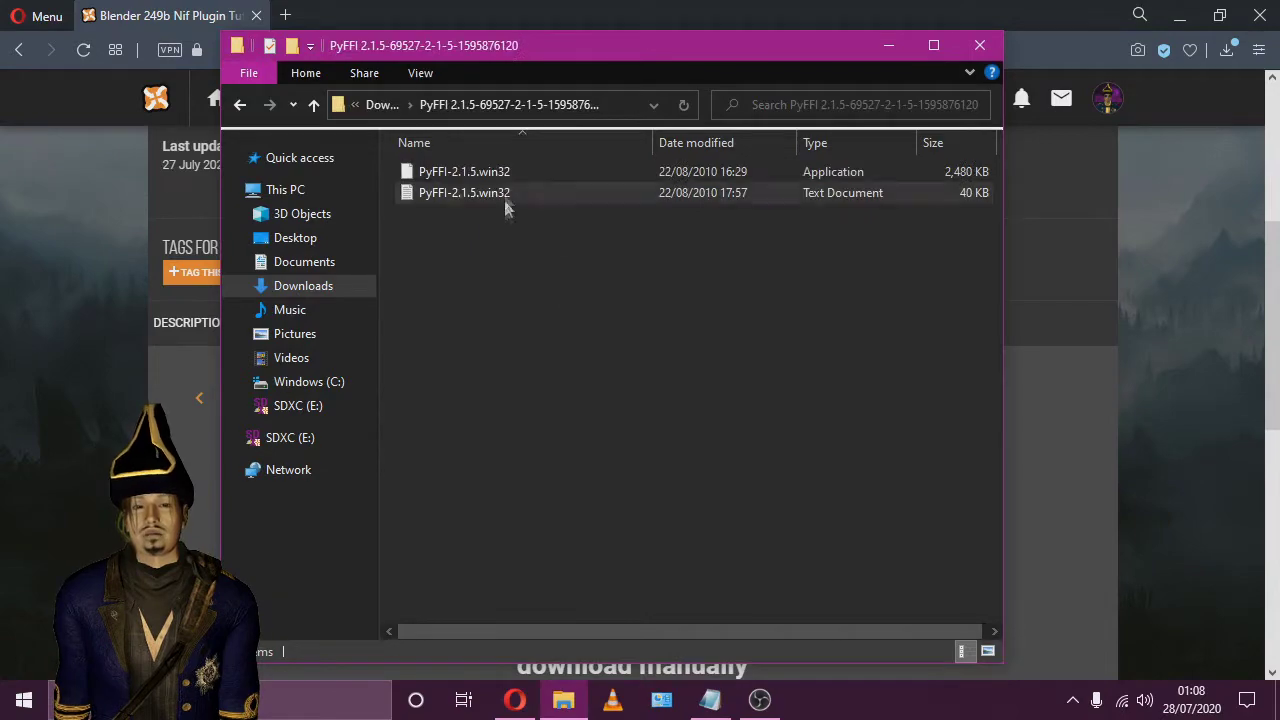
{"action": "double_click", "coordinate": [504, 174]}
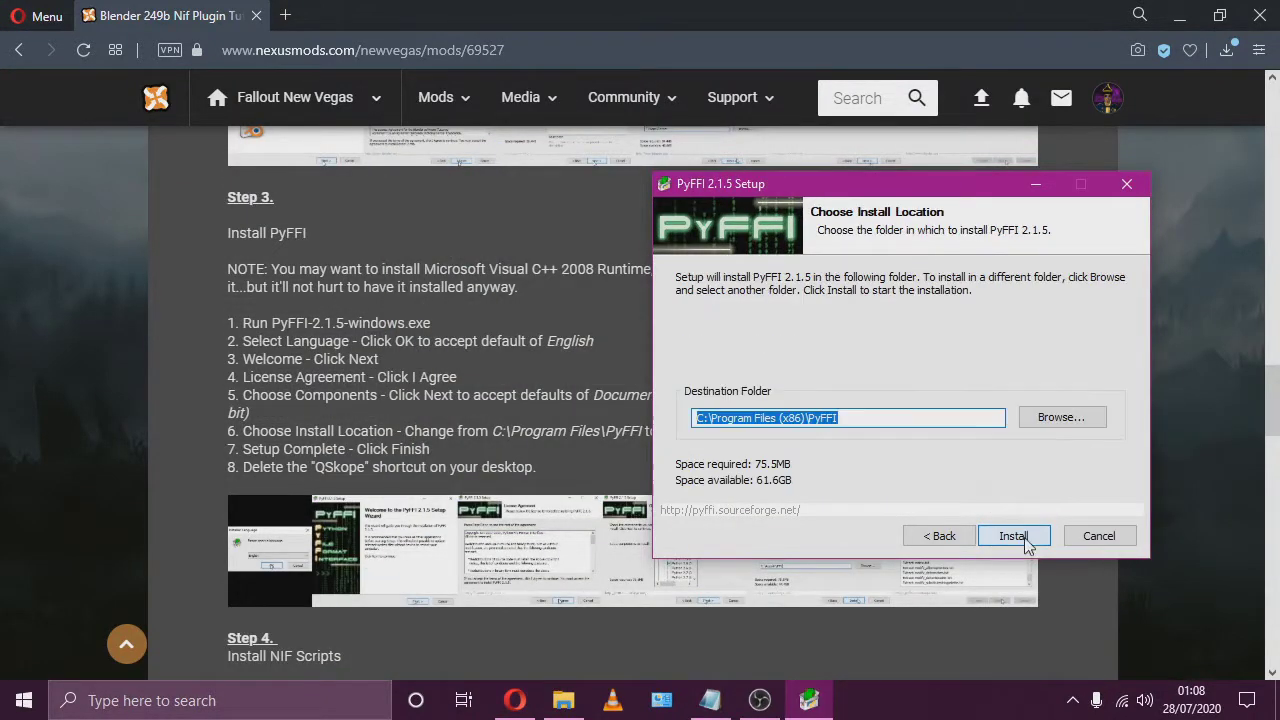
- Paste C:\Apps\PyFFI as the PyFFI install folder, install it and finish the wizard
{"action": "left_click_drag", "start_coordinate": [685, 185], "coordinate": [1103, 192]}
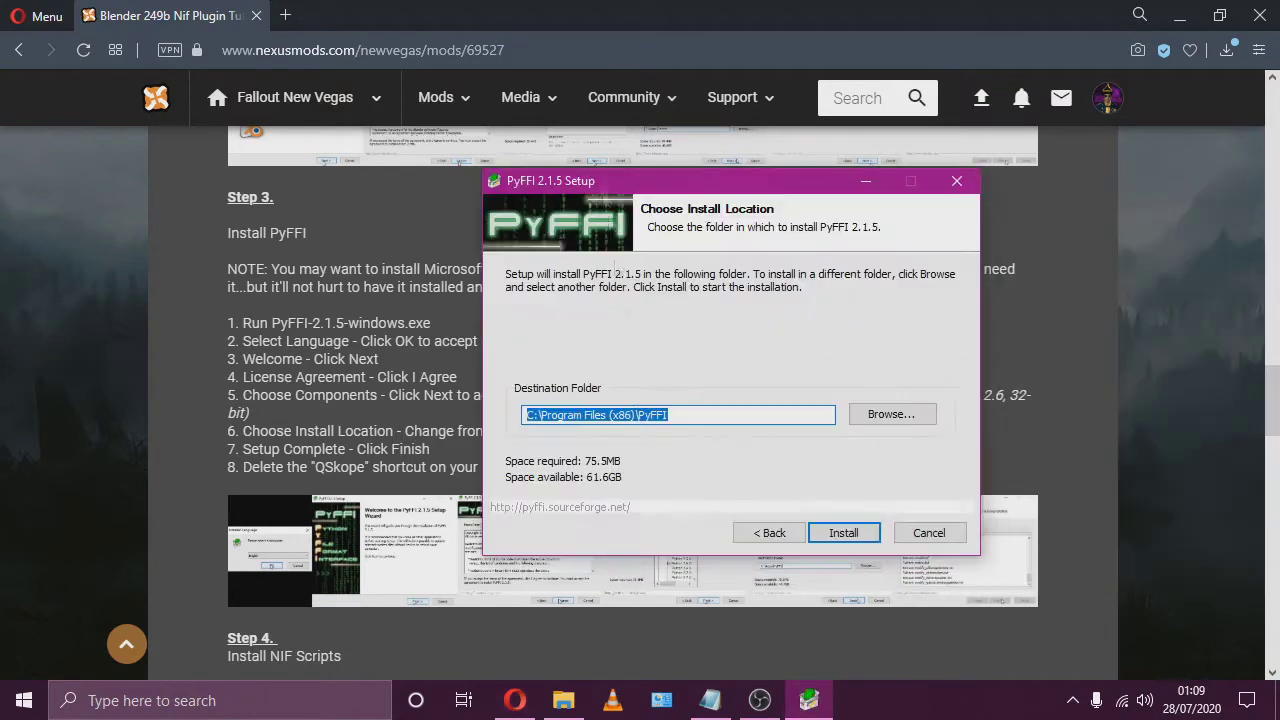
{"action": "type", "text": "C:\\Apps\\PyFFI"}
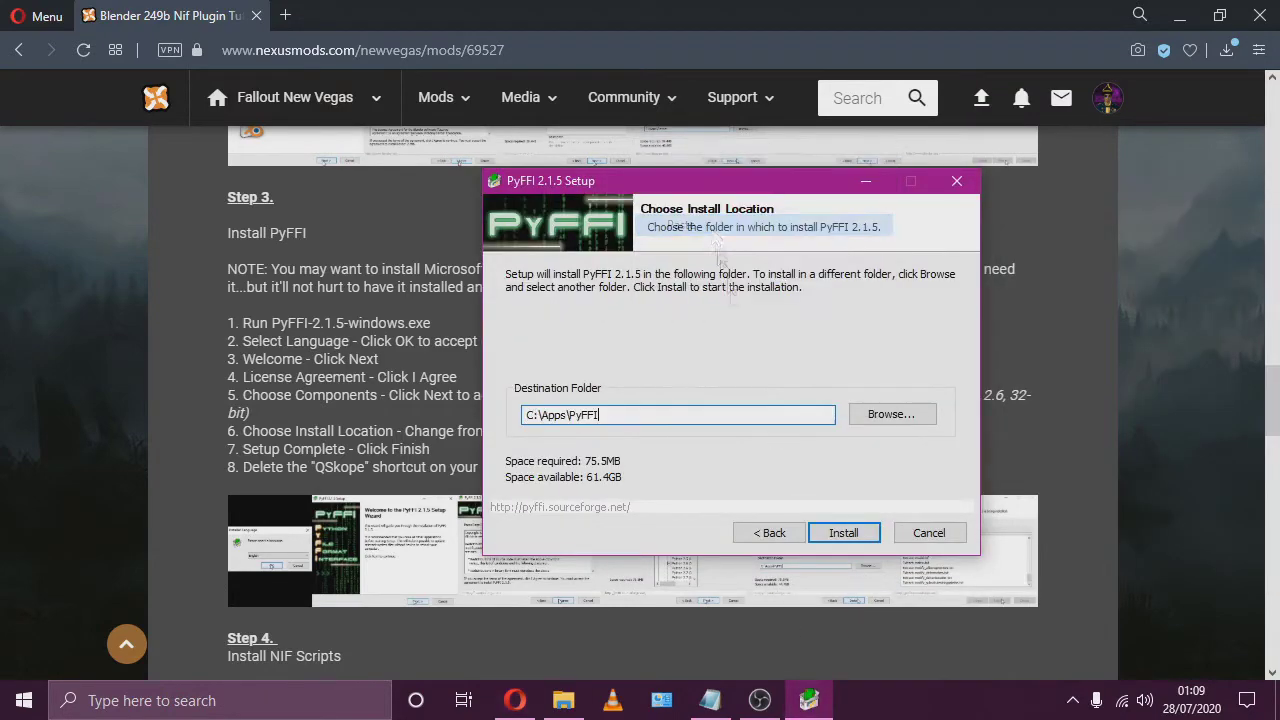
{"action": "key", "text": "Return"}
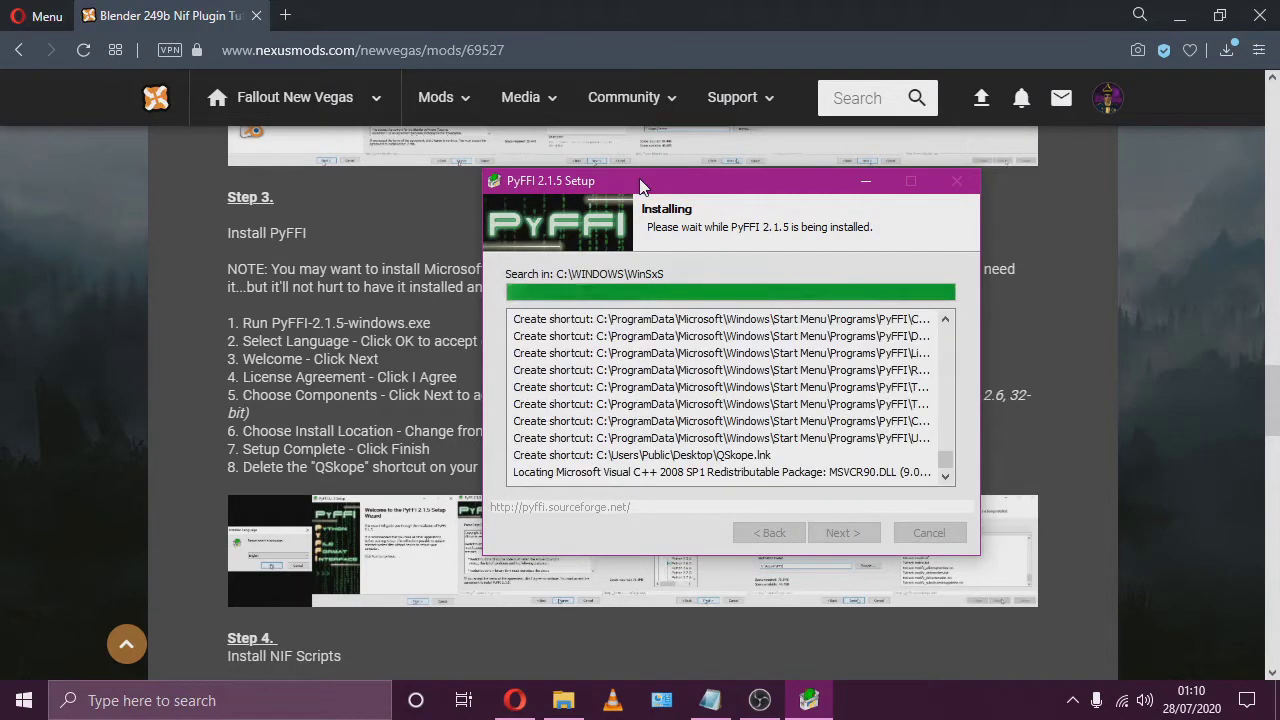
{"action": "left_click", "coordinate": [840, 533]}
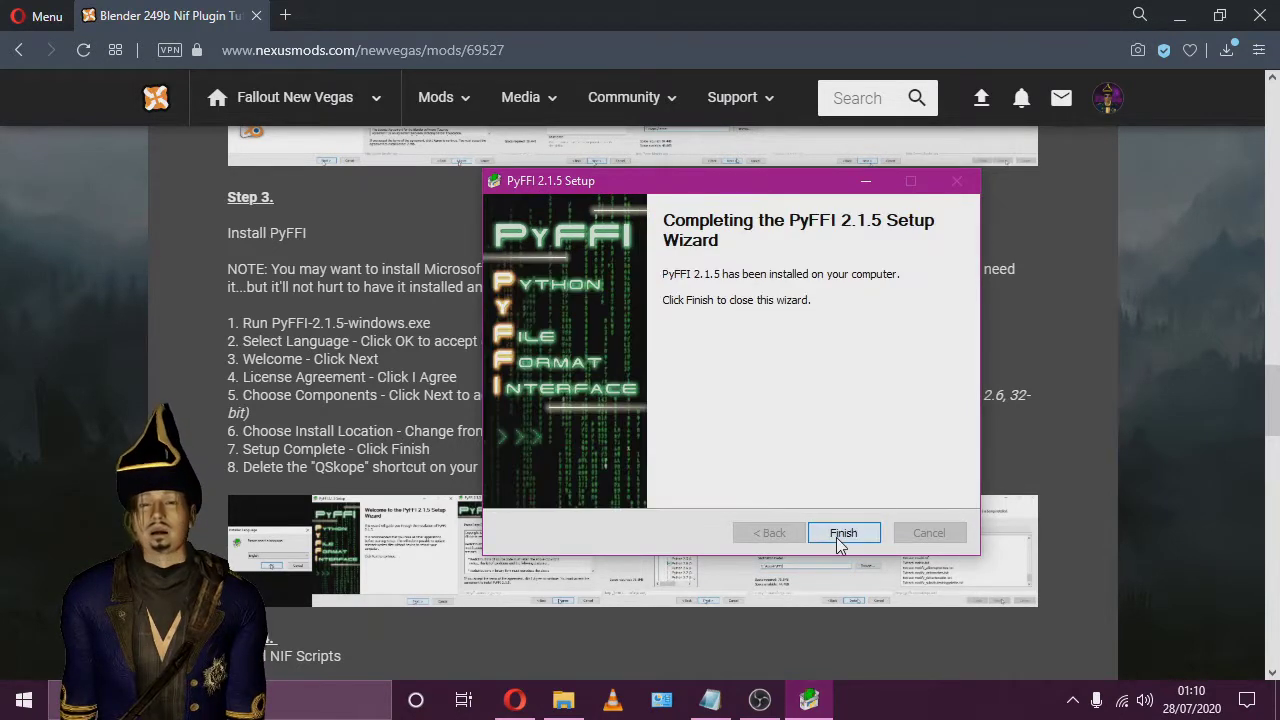
{"action": "left_click", "coordinate": [840, 533]}
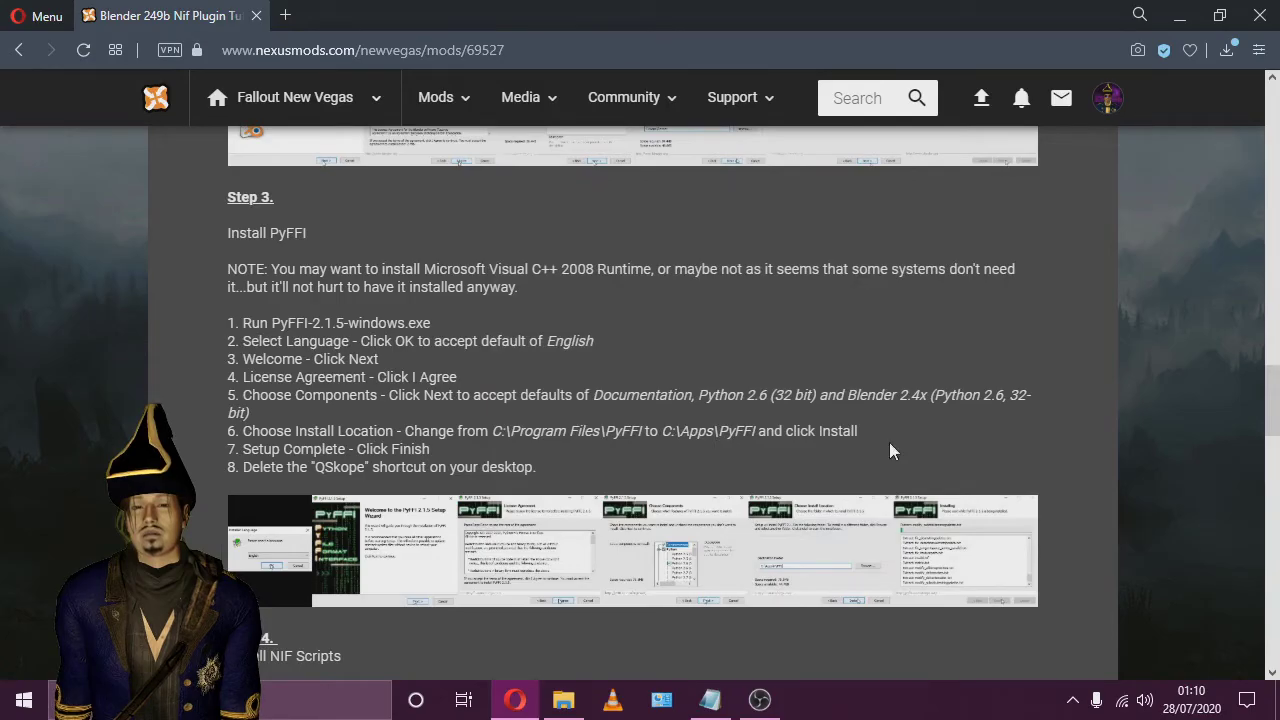
- Start the manual download of the Blender NIF Scripts 2.5.5 archive from the mod's files list
{"action": "scroll", "coordinate": [889, 451], "scroll_direction": "down", "scroll_amount": 4}
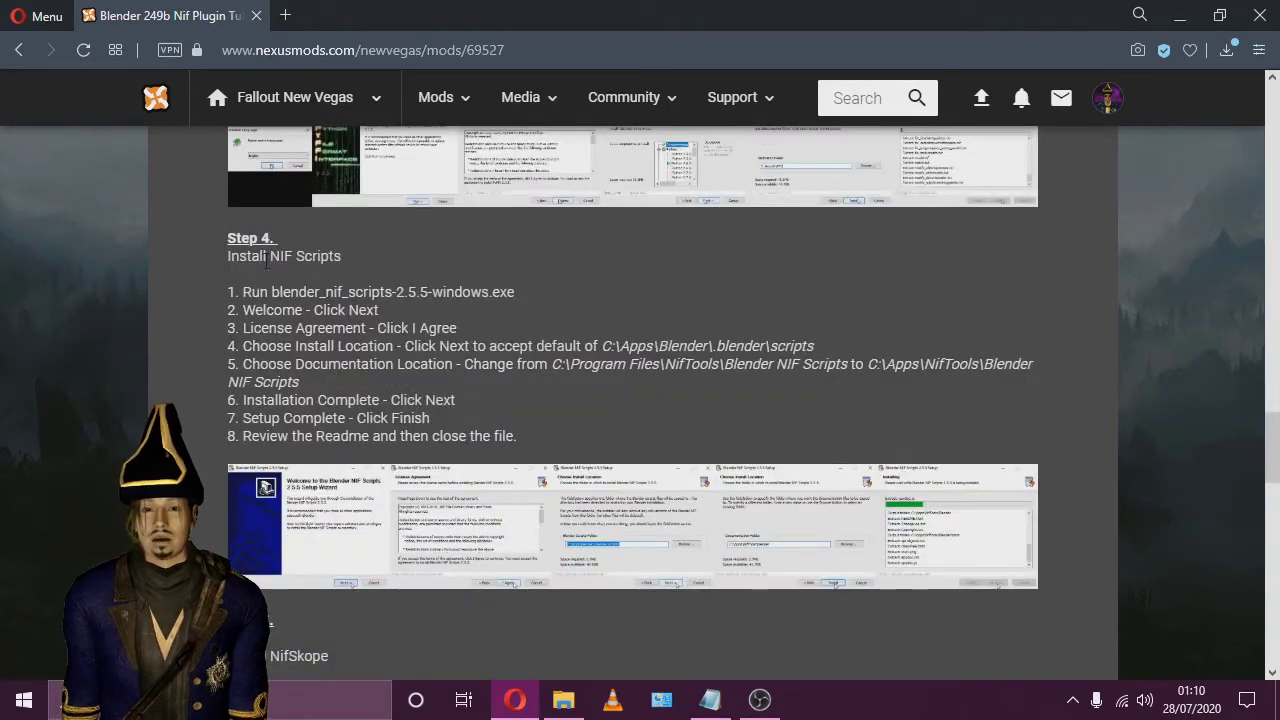
{"action": "scroll", "coordinate": [1046, 324], "scroll_direction": "up", "scroll_amount": 15}
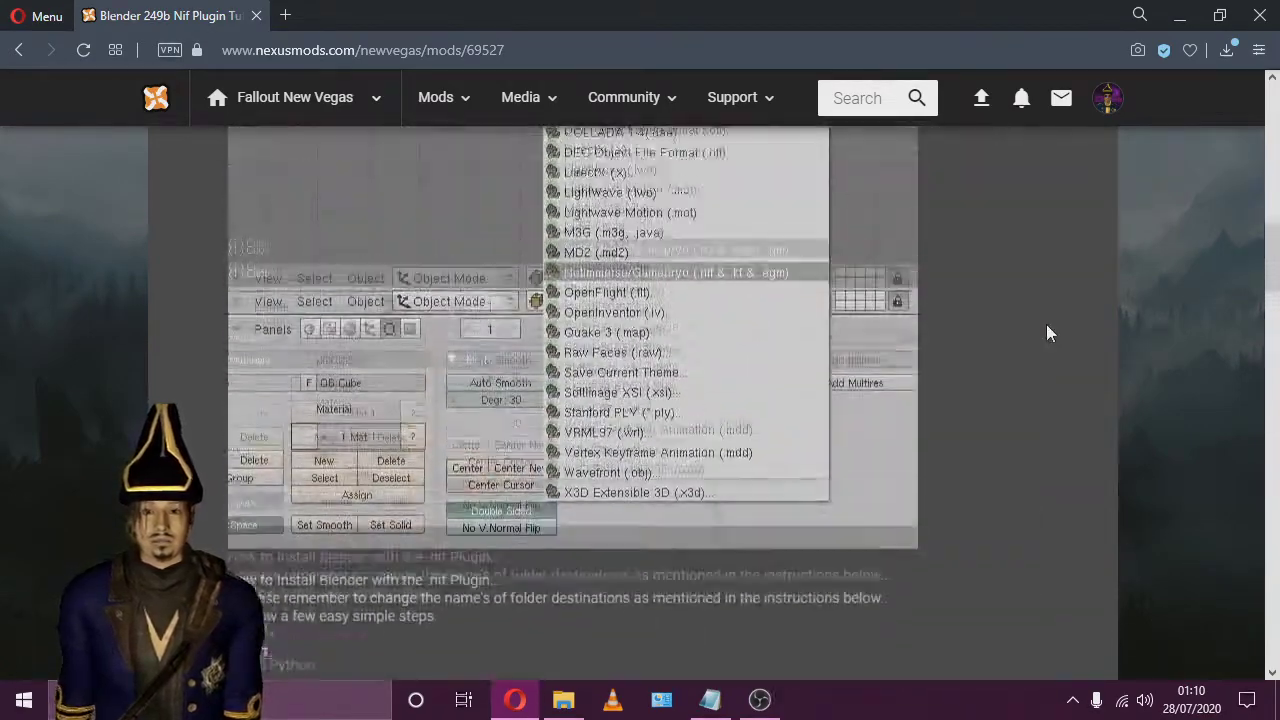
{"action": "scroll", "coordinate": [1046, 333], "scroll_direction": "up", "scroll_amount": 4}
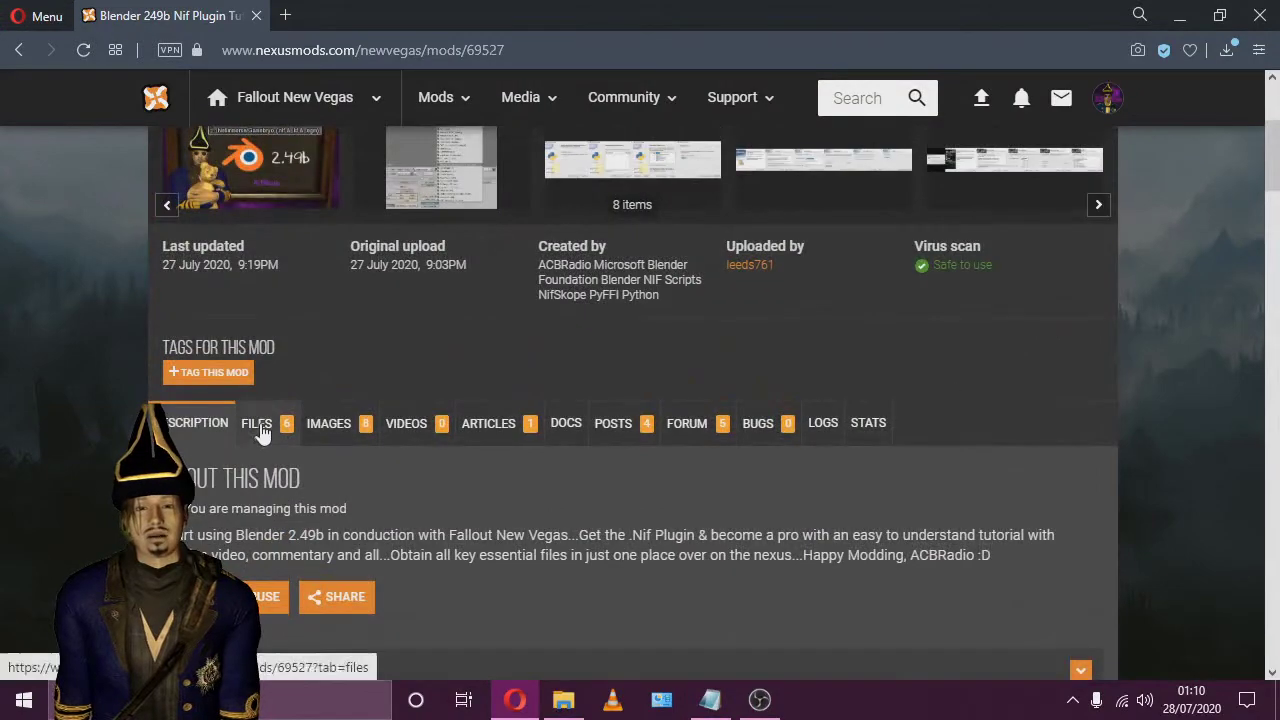
{"action": "left_click", "coordinate": [257, 424]}
{"action": "scroll", "coordinate": [504, 390], "scroll_direction": "down", "scroll_amount": 10}
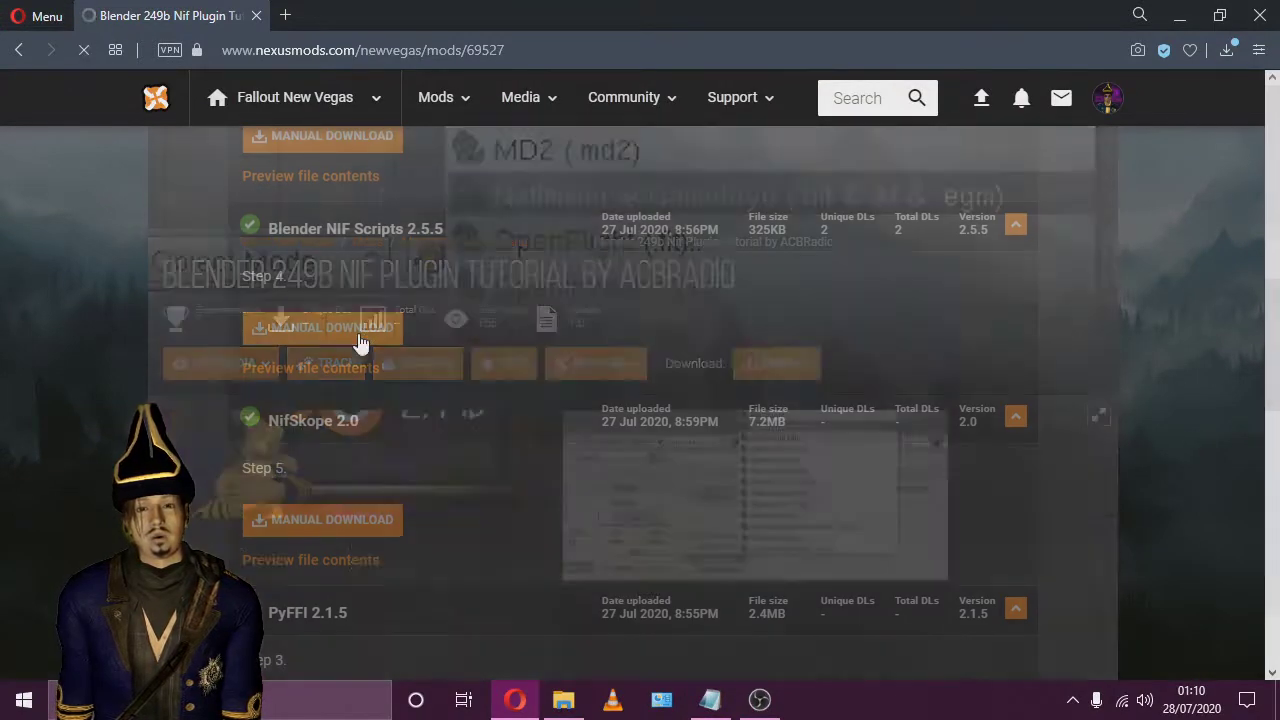
{"action": "left_click", "coordinate": [360, 330]}
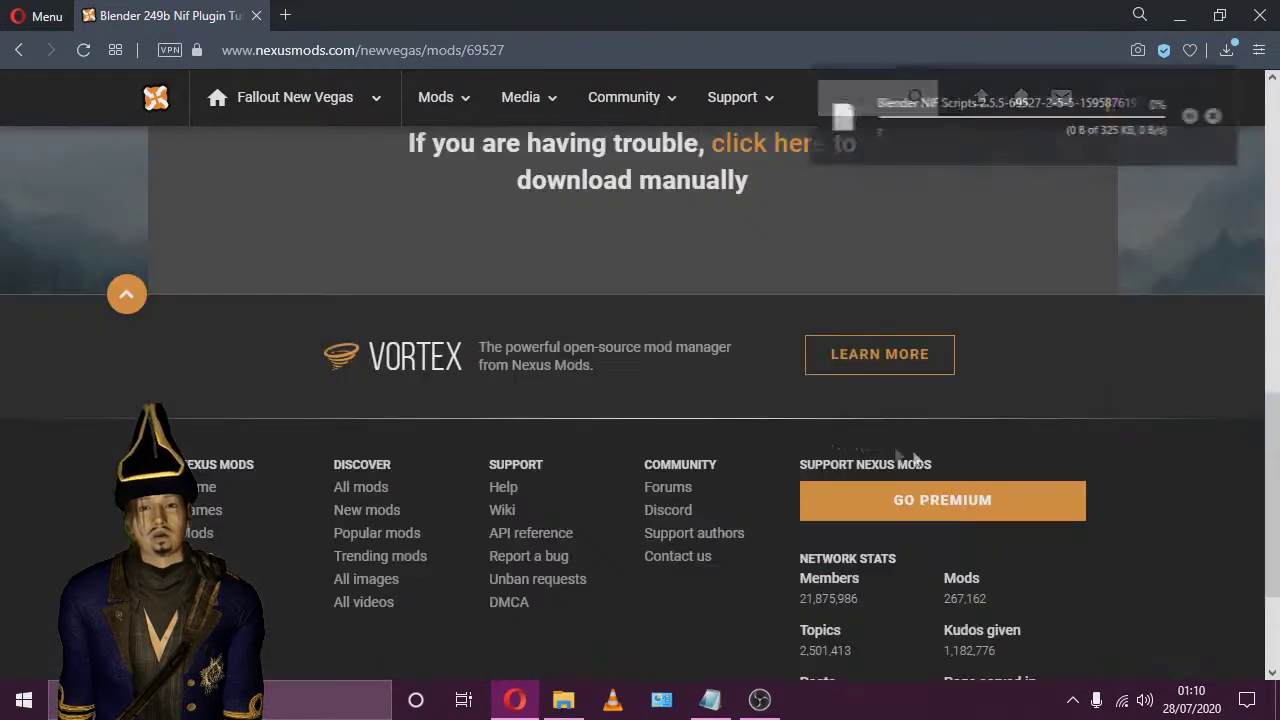
- Extract the NIF Scripts archive with 7-Zip and run blender_nif_scripts-2.5.5-windows.exe
{"action": "scroll", "coordinate": [913, 451], "scroll_direction": "up", "scroll_amount": 5}
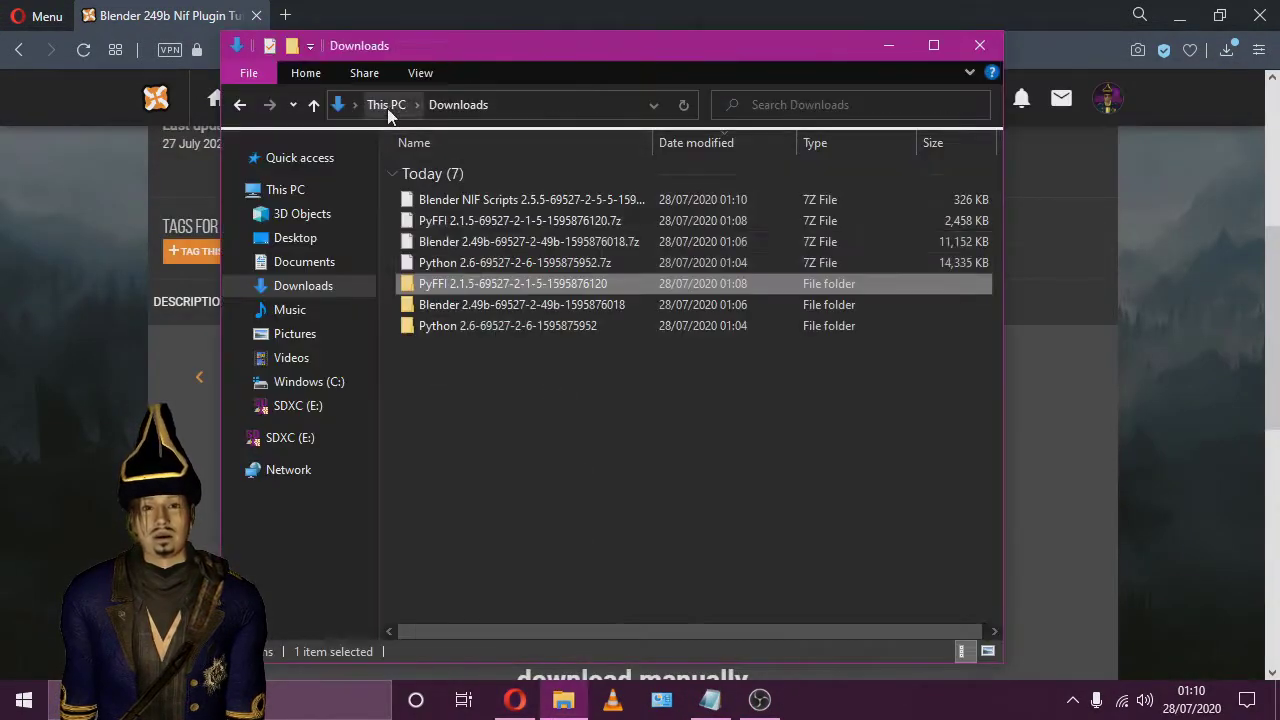
{"action": "right_click", "coordinate": [517, 203]}
{"action": "mouse_move", "coordinate": [565, 240]}
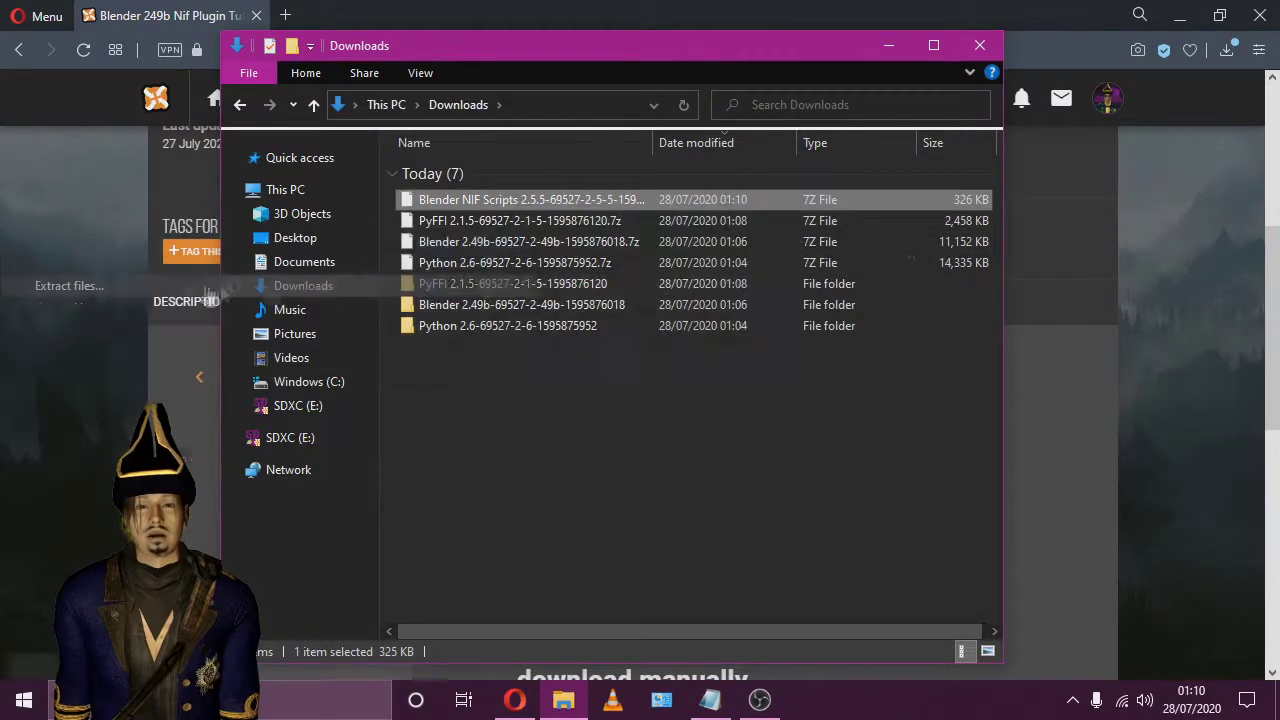
{"action": "double_click", "coordinate": [540, 346]}
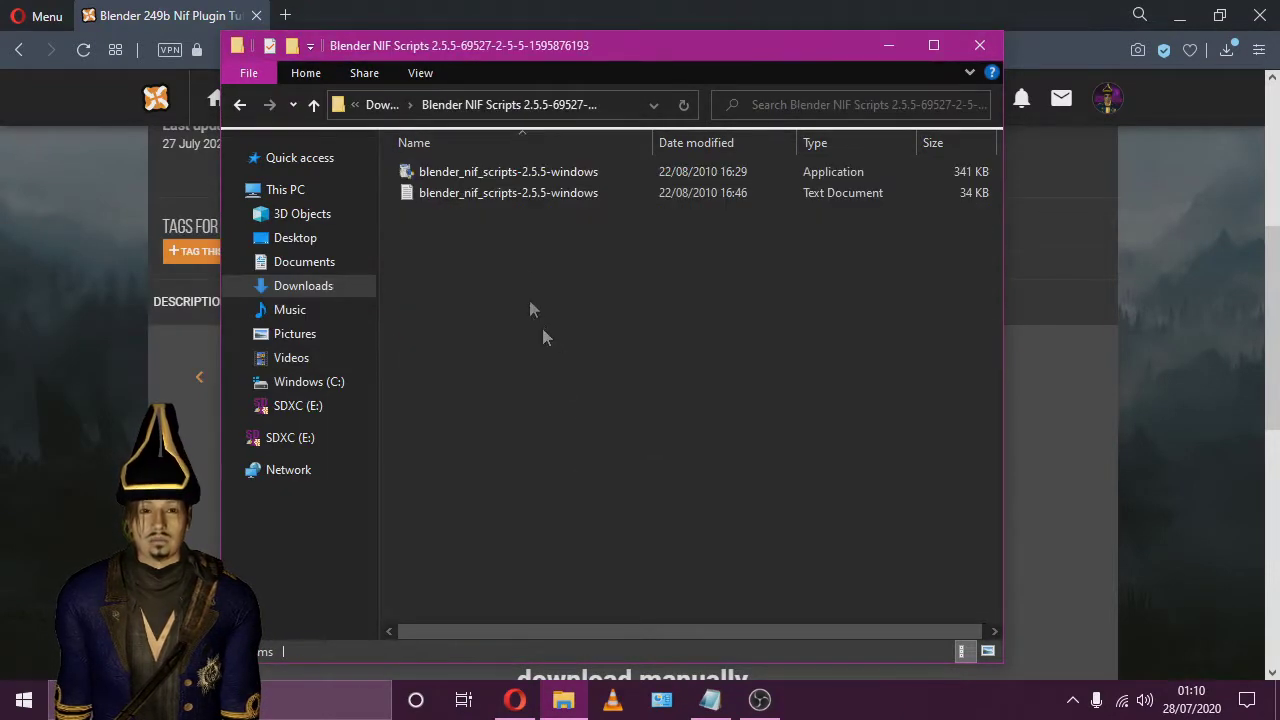
{"action": "left_click", "coordinate": [533, 173]}
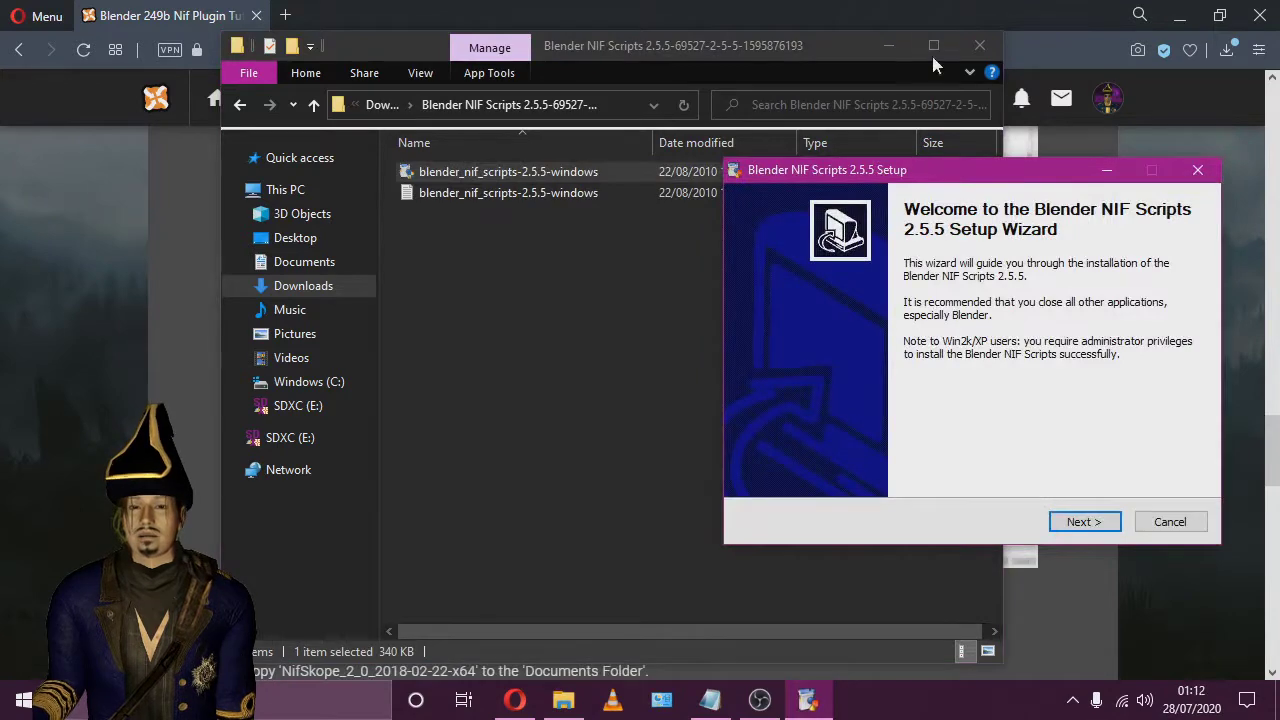
- Move past the NIF Scripts setup welcome page and accept the licence agreement
{"action": "left_click", "coordinate": [888, 45]}
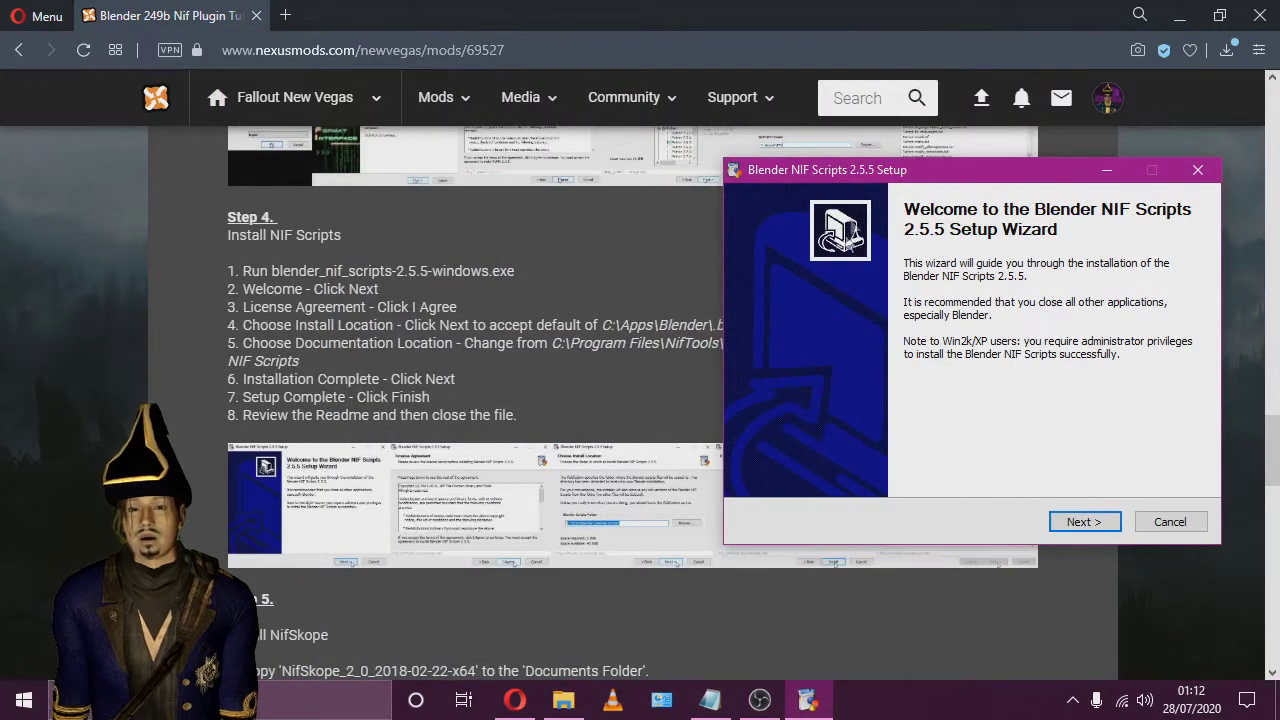
{"action": "left_click", "coordinate": [1108, 524]}
{"action": "left_click", "coordinate": [1106, 523]}
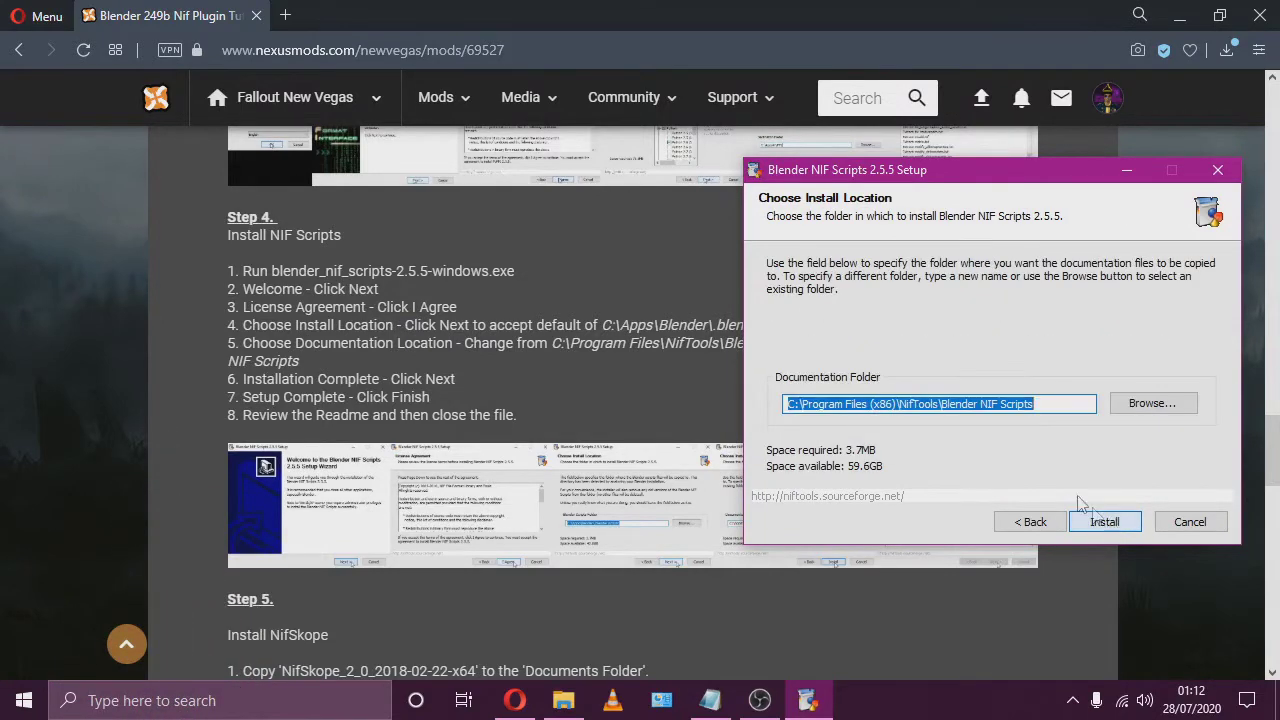
- Copy C:\Apps\NifTools\Blender NIF Scripts from the tutorial into Documentation Folder and install
{"action": "left_click_drag", "start_coordinate": [810, 170], "coordinate": [1132, 174]}
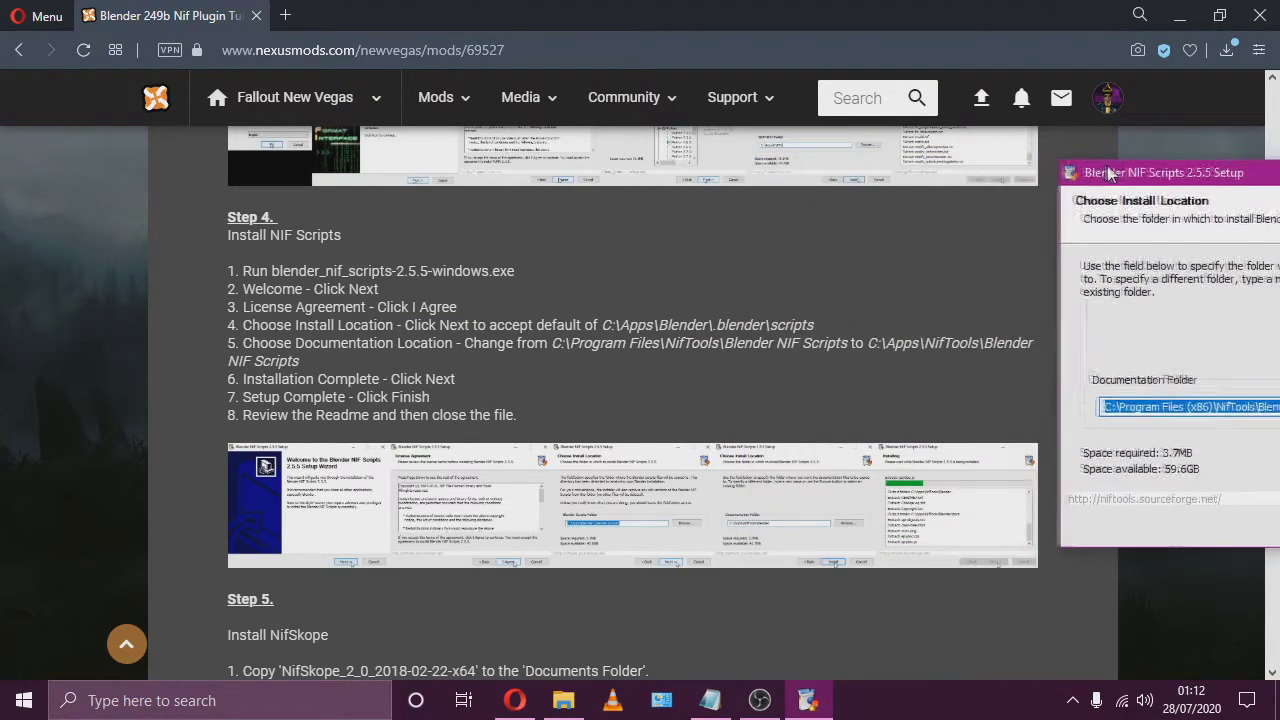
{"action": "left_click_drag", "start_coordinate": [869, 345], "coordinate": [904, 349]}
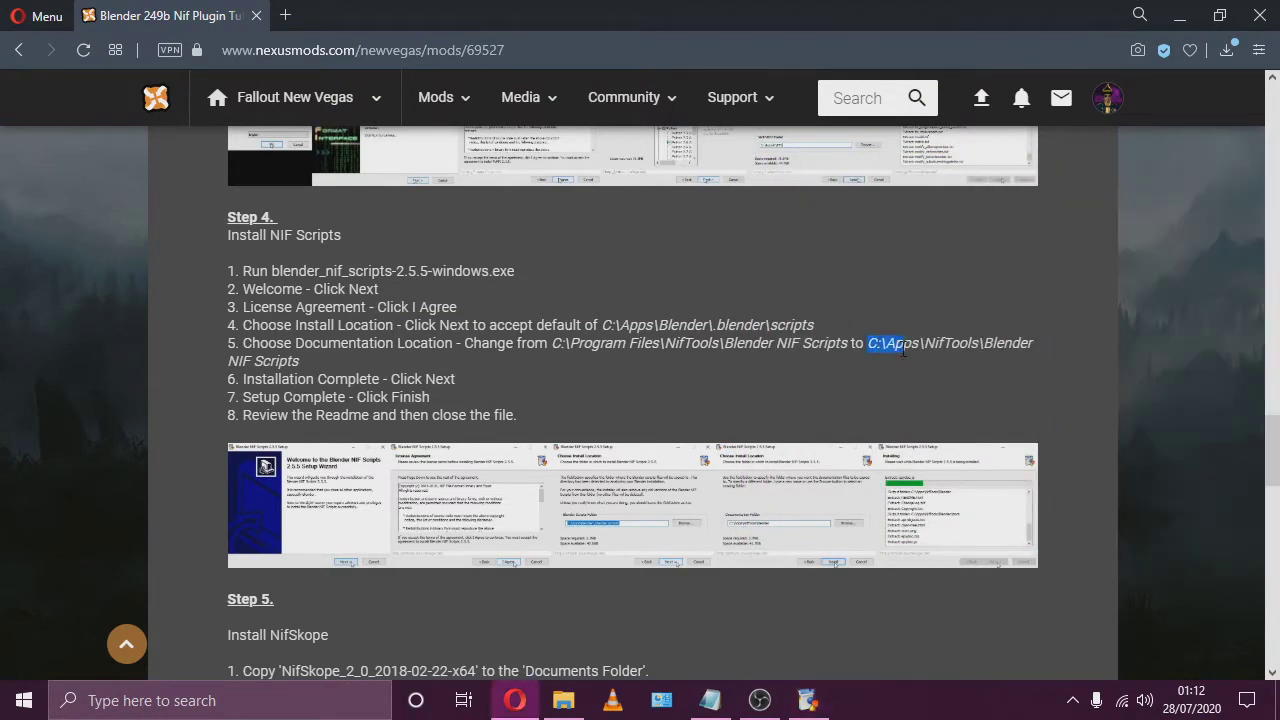
{"action": "left_click_drag", "start_coordinate": [310, 366], "coordinate": [310, 366]}
{"action": "key", "text": "ctrl+c"}
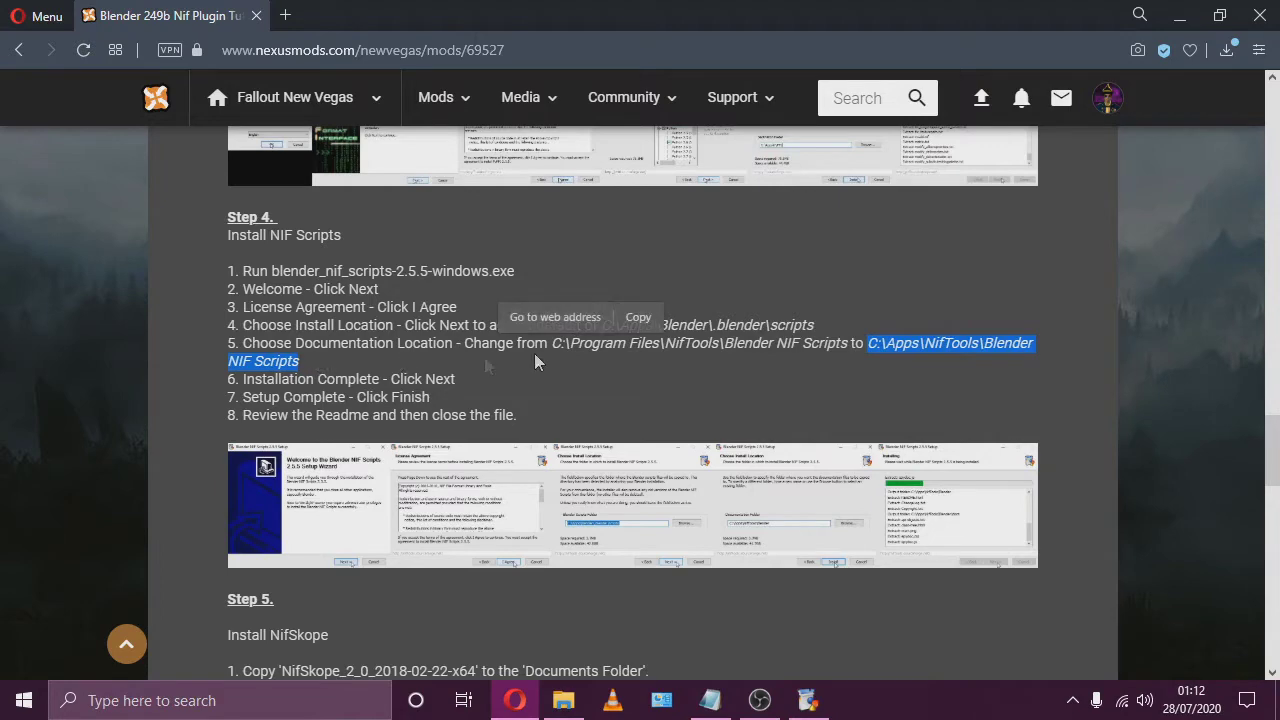
{"action": "left_click", "coordinate": [808, 701]}
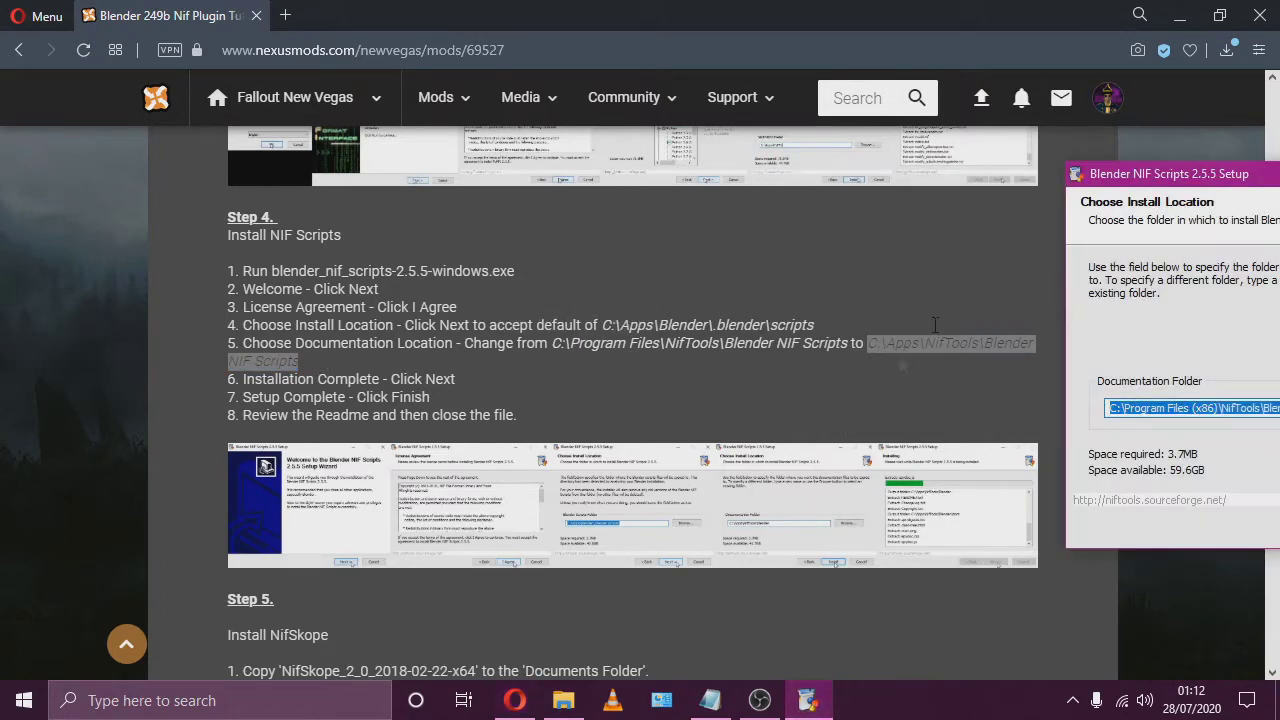
{"action": "left_click_drag", "start_coordinate": [1205, 162], "coordinate": [569, 151]}
{"action": "right_click", "coordinate": [650, 405]}
{"action": "left_click", "coordinate": [700, 486]}
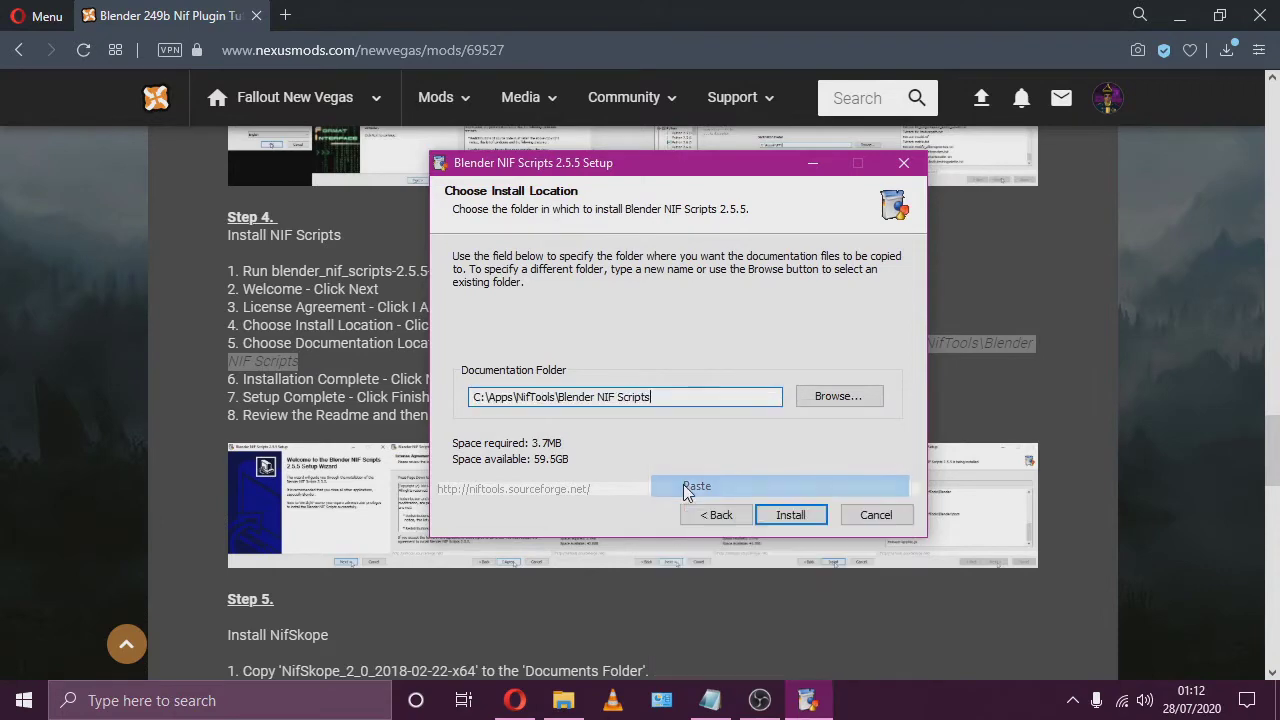
{"action": "left_click", "coordinate": [812, 515]}
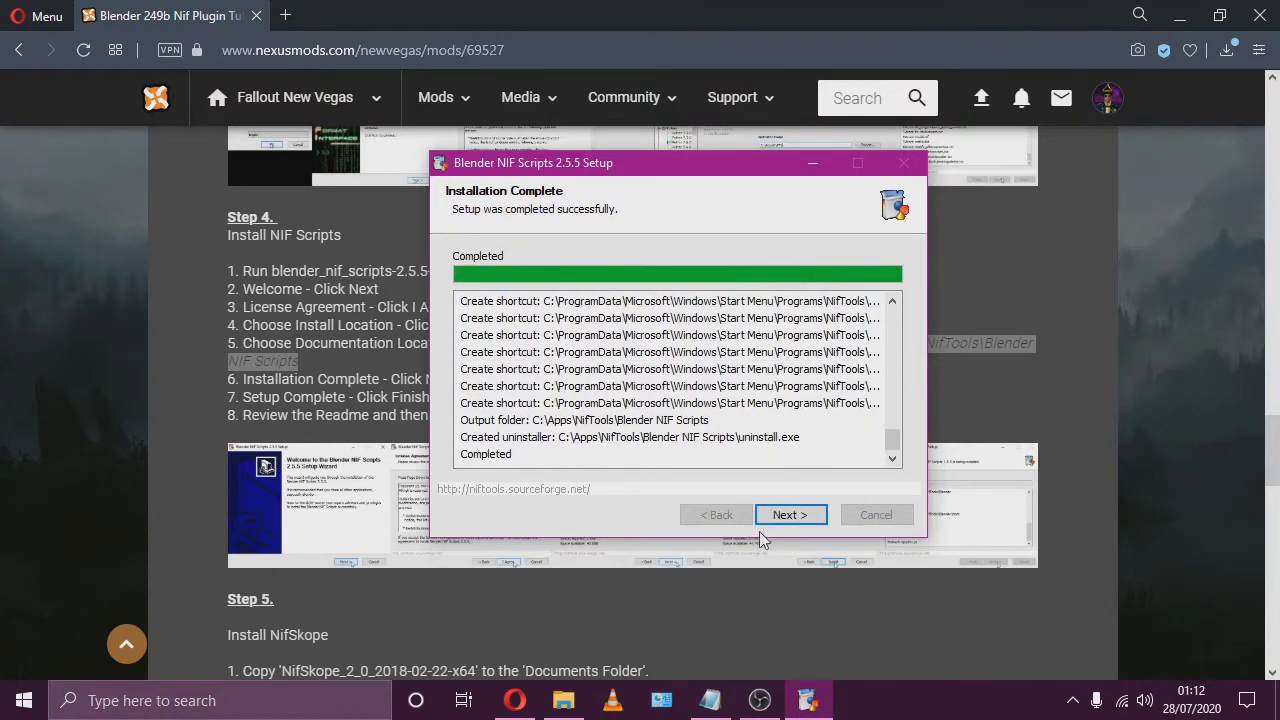
{"action": "left_click", "coordinate": [780, 521]}
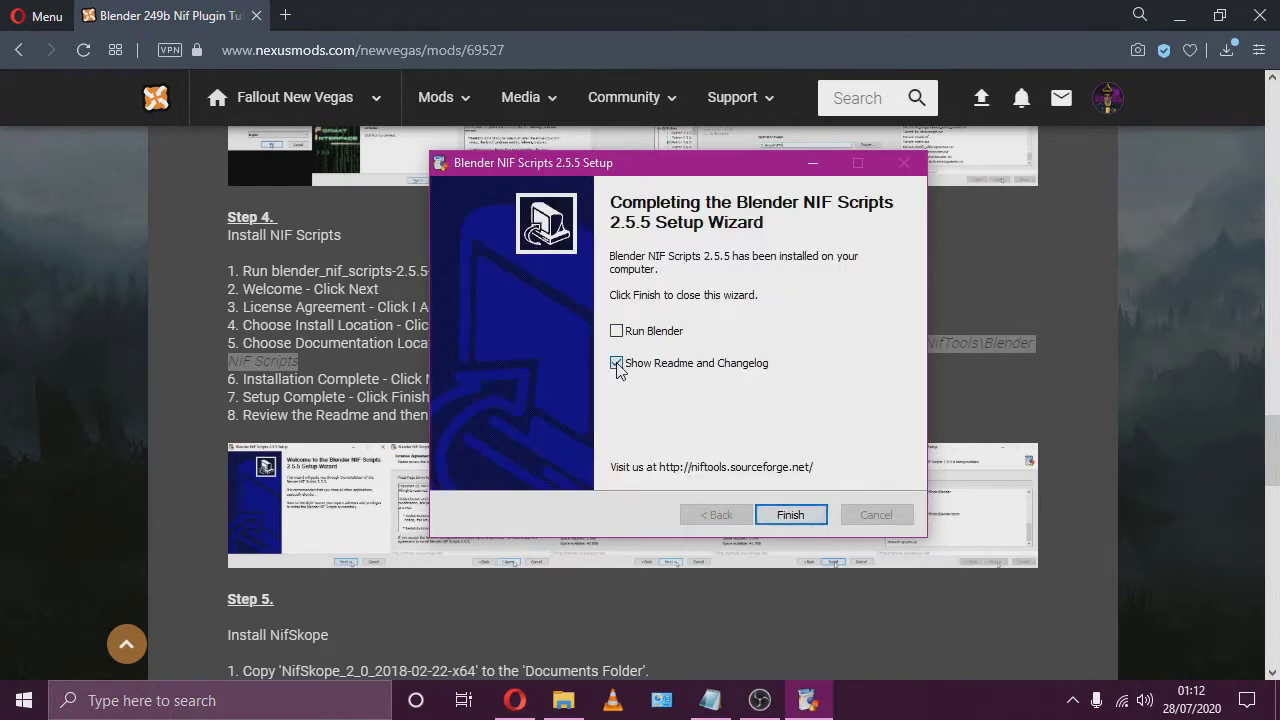
- Close the finished NIF Scripts setup and start a Slow Download of NifSkope 2.0
{"action": "left_click", "coordinate": [789, 515]}
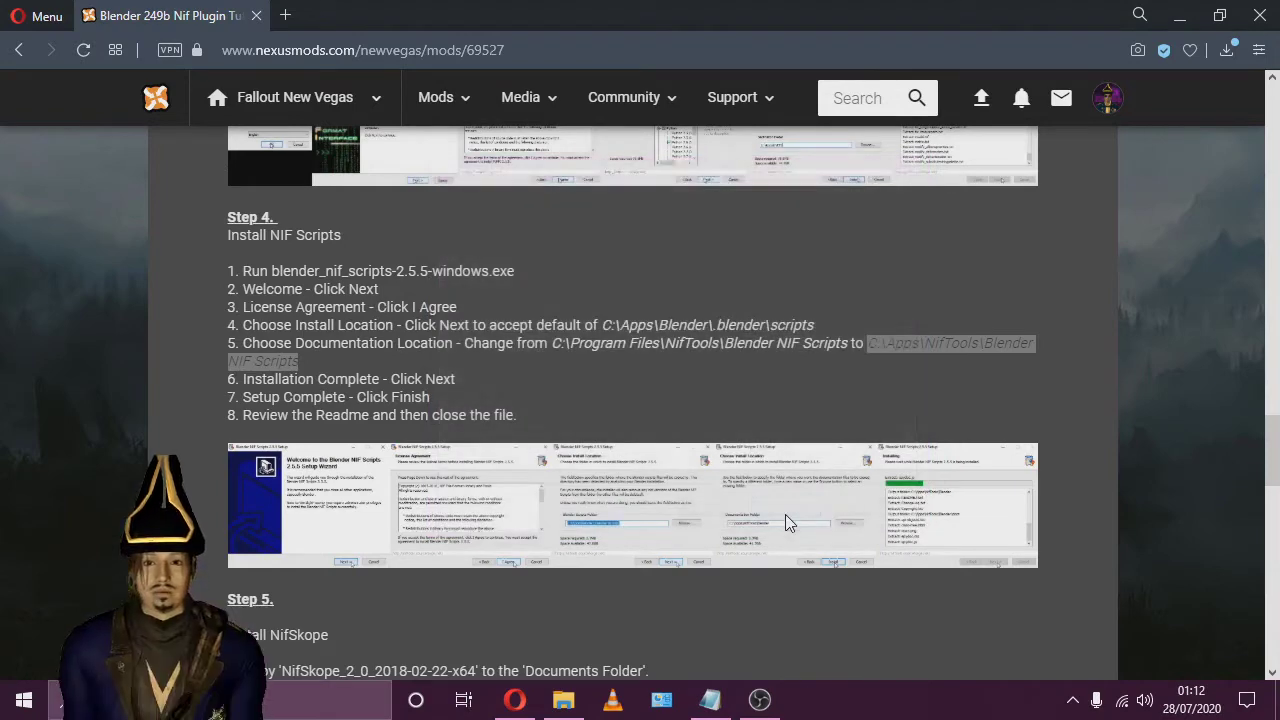
{"action": "scroll", "coordinate": [748, 392], "scroll_direction": "down", "scroll_amount": 4}
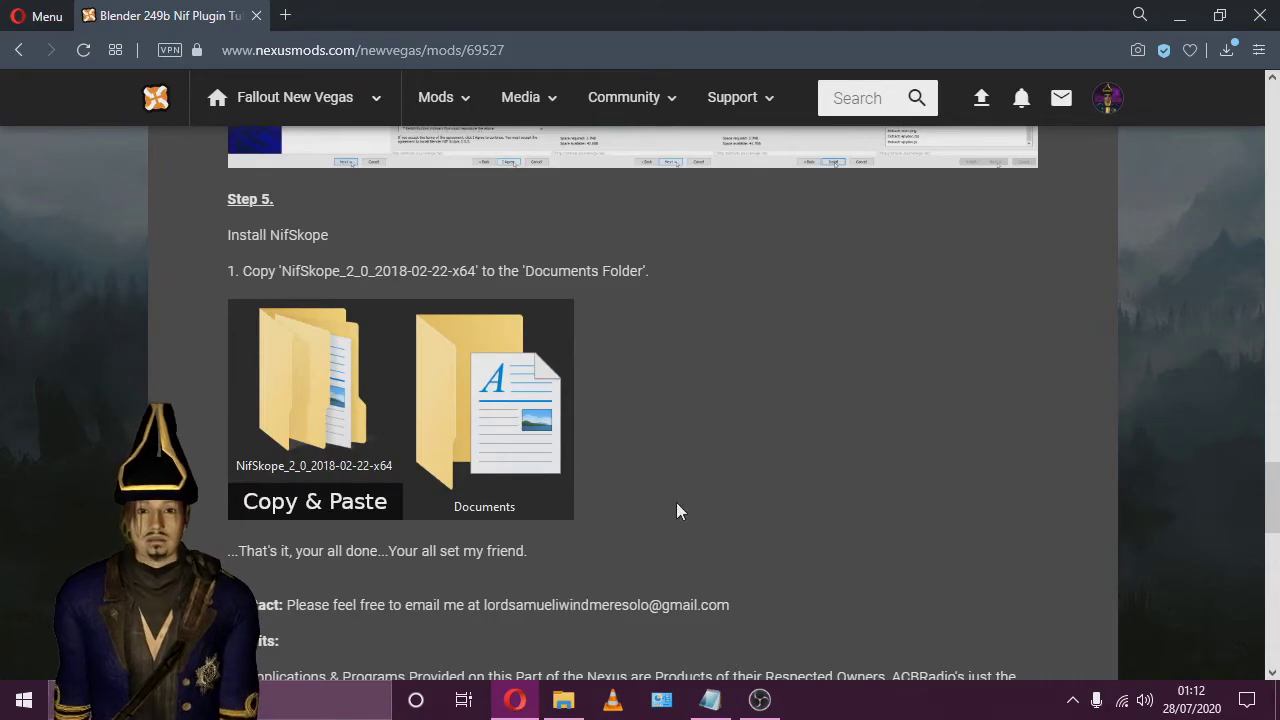
{"action": "scroll", "coordinate": [676, 502], "scroll_direction": "up", "scroll_amount": 20}
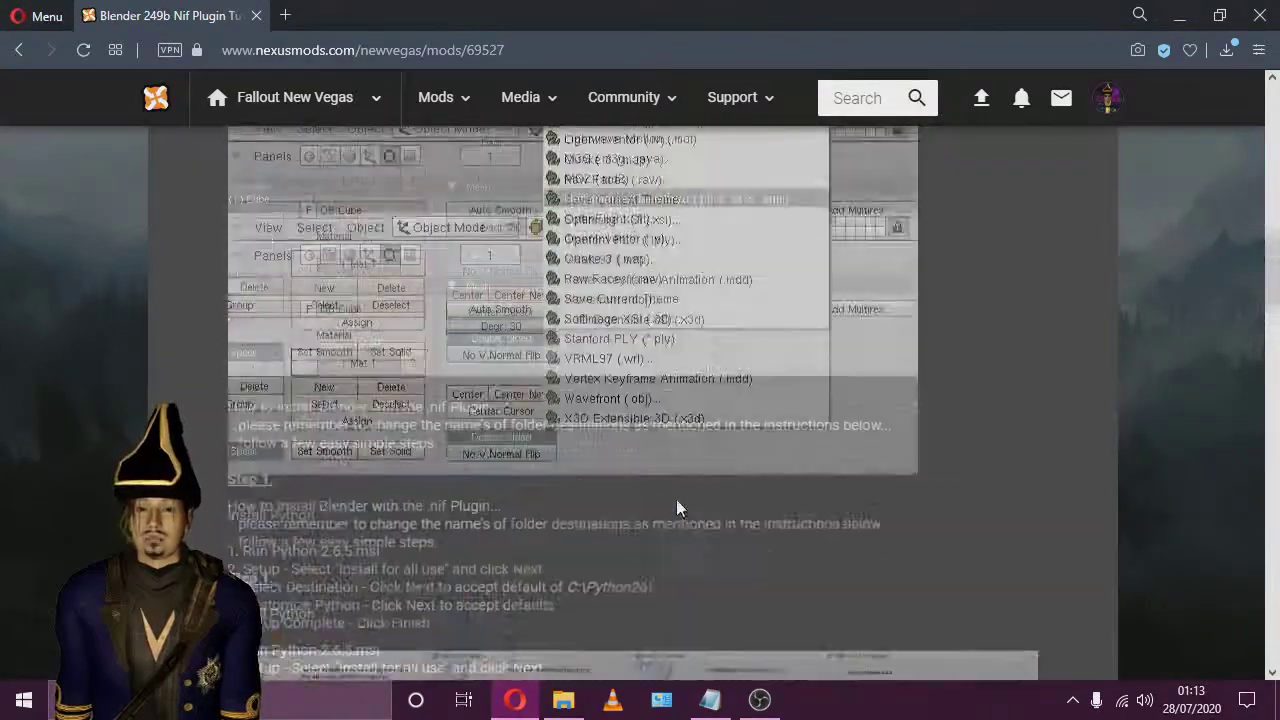
{"action": "scroll", "coordinate": [678, 508], "scroll_direction": "up", "scroll_amount": 8}
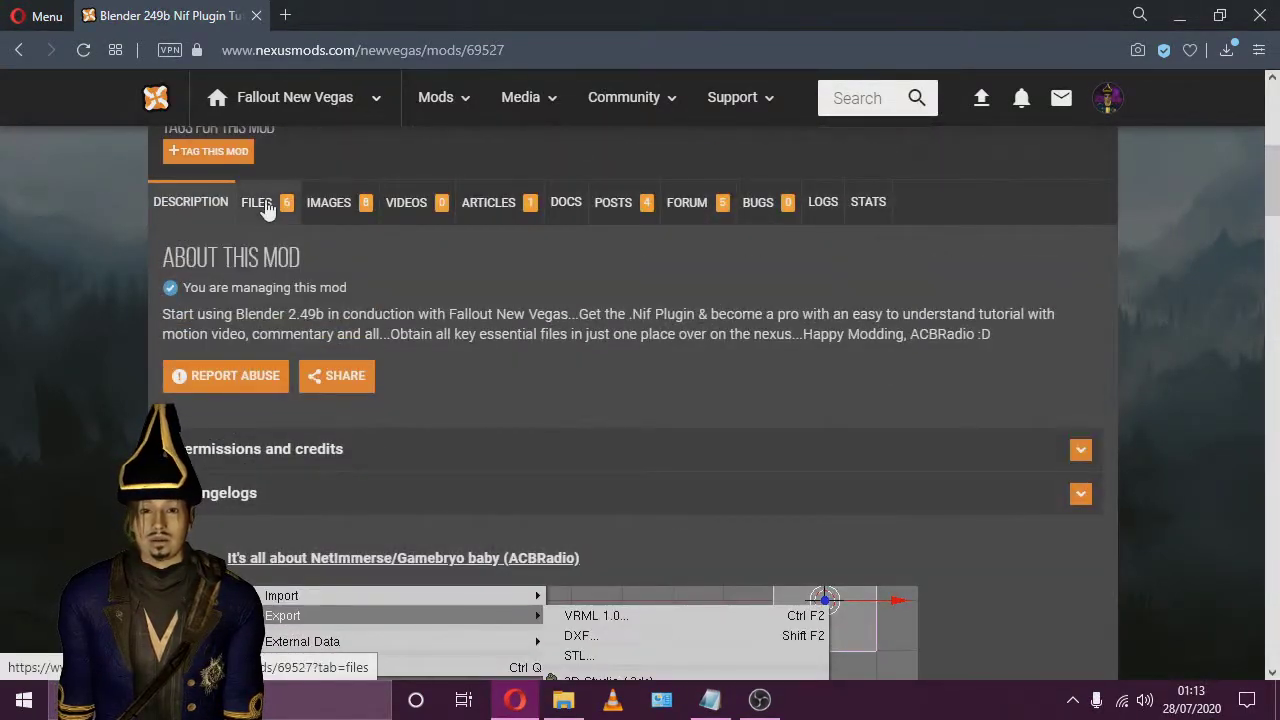
{"action": "left_click", "coordinate": [268, 208]}
{"action": "scroll", "coordinate": [623, 502], "scroll_direction": "down", "scroll_amount": 6}
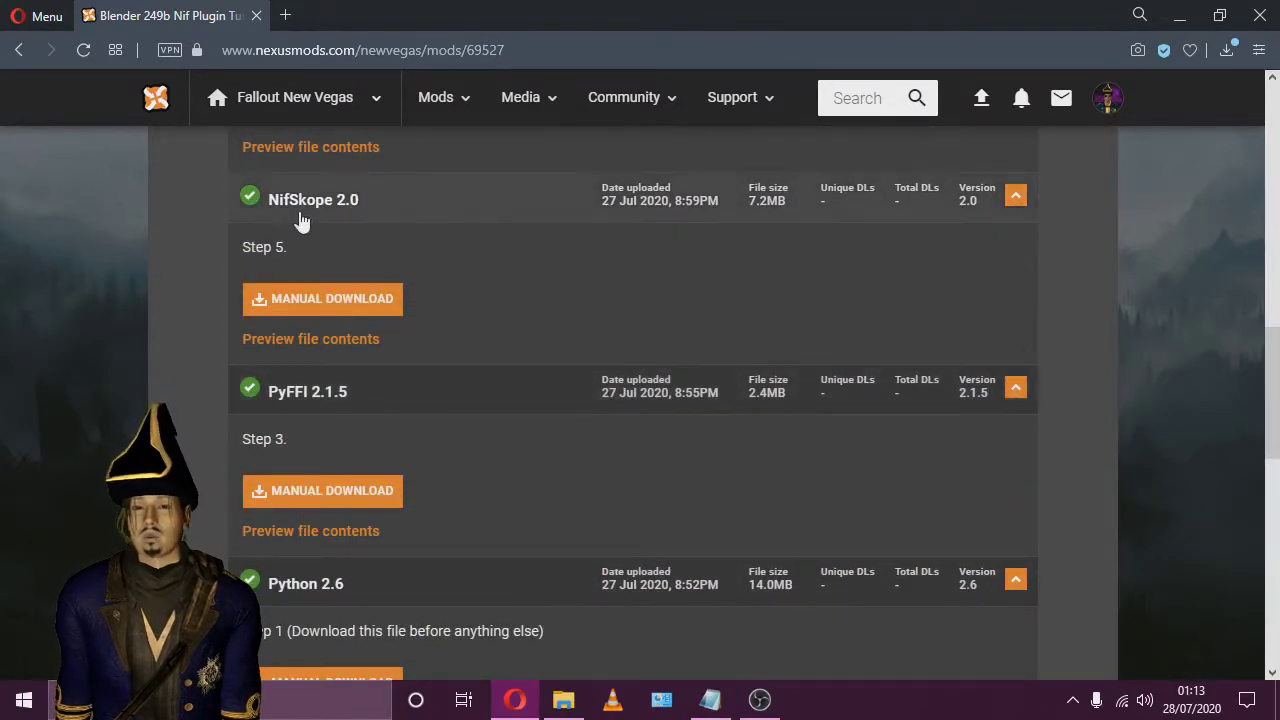
{"action": "left_click", "coordinate": [323, 297]}
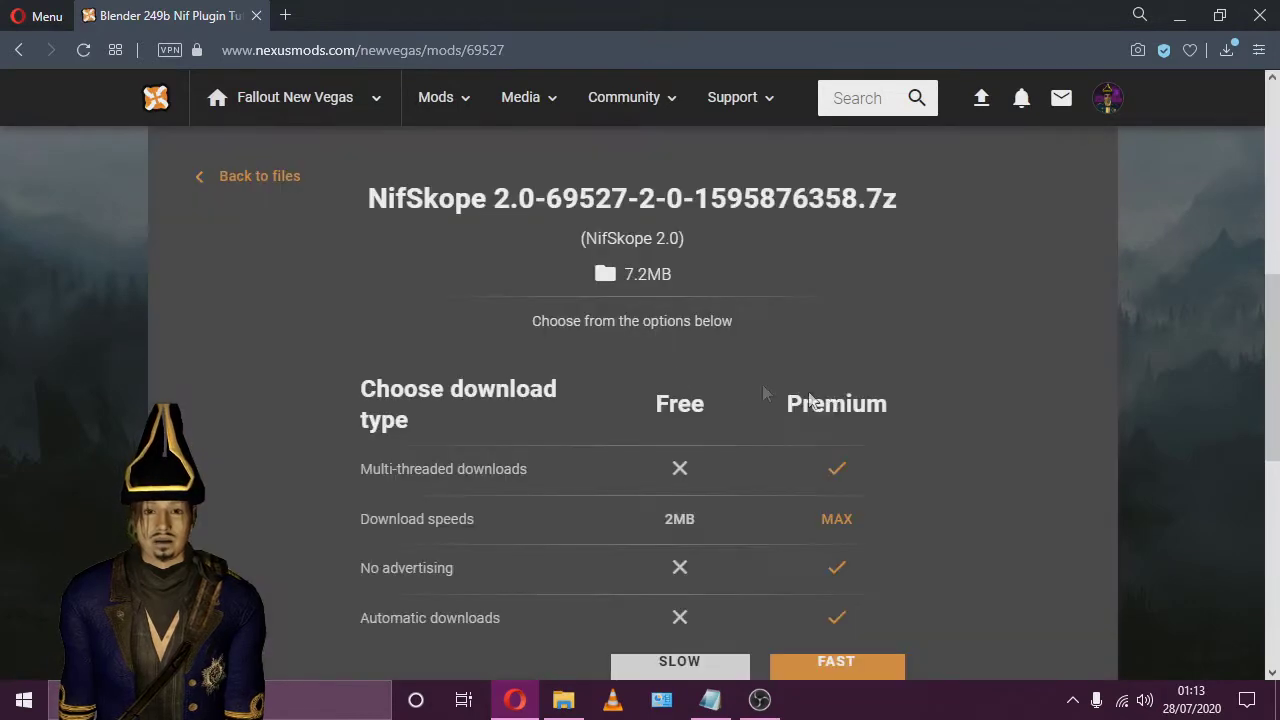
{"action": "scroll", "coordinate": [820, 420], "scroll_direction": "down", "scroll_amount": 1}
{"action": "left_click", "coordinate": [723, 568]}
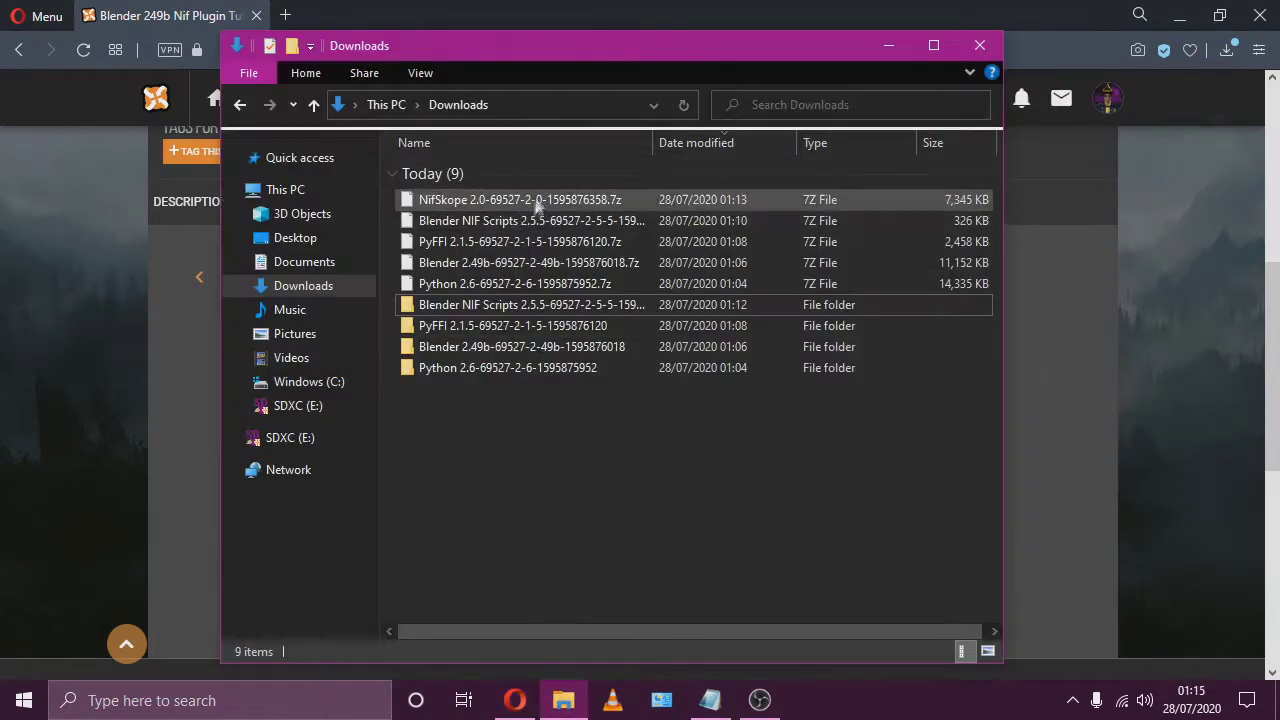
- Extract the downloaded NifSkope archive with 7-Zip's Extract files
{"action": "right_click", "coordinate": [545, 200]}
{"action": "mouse_move", "coordinate": [586, 231]}
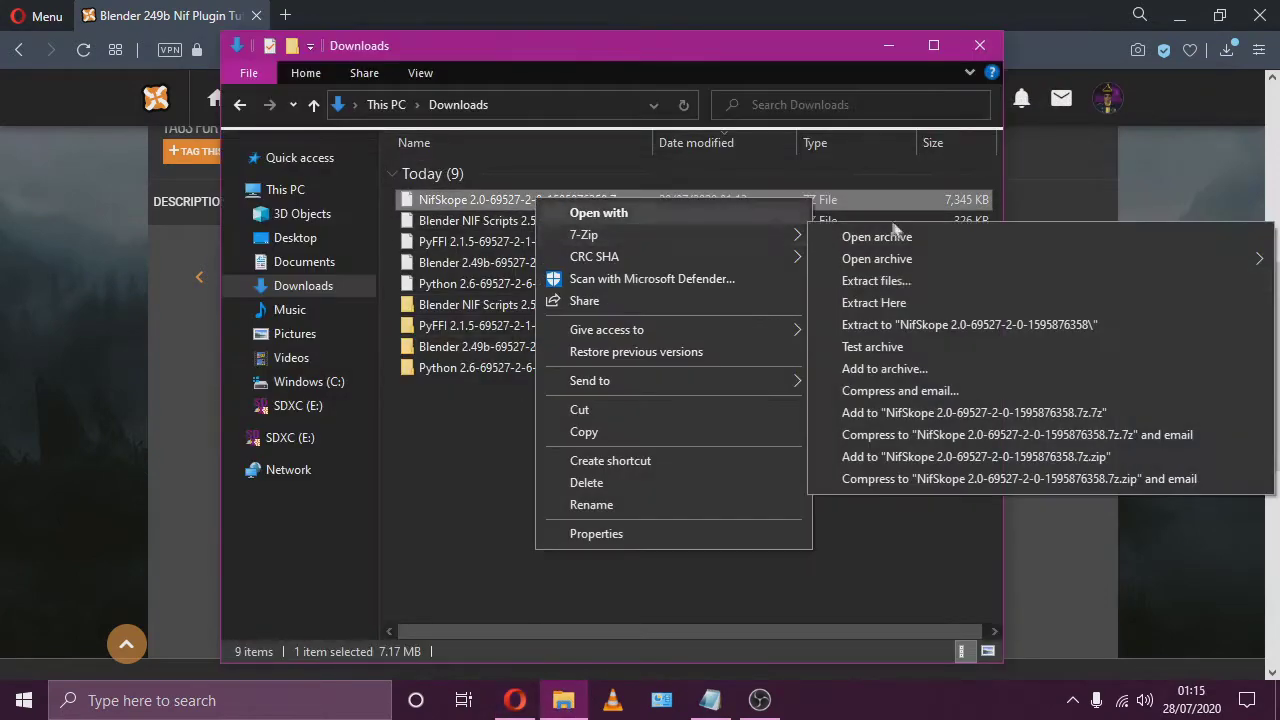
{"action": "left_click", "coordinate": [886, 280]}
{"action": "key", "text": "Return"}
- Copy the extracted NifSkope folder into Documents
{"action": "right_click", "coordinate": [554, 392]}
{"action": "left_click", "coordinate": [445, 424]}
{"action": "left_click", "coordinate": [304, 261]}
{"action": "right_click", "coordinate": [400, 274]}
{"action": "left_click", "coordinate": [508, 435]}
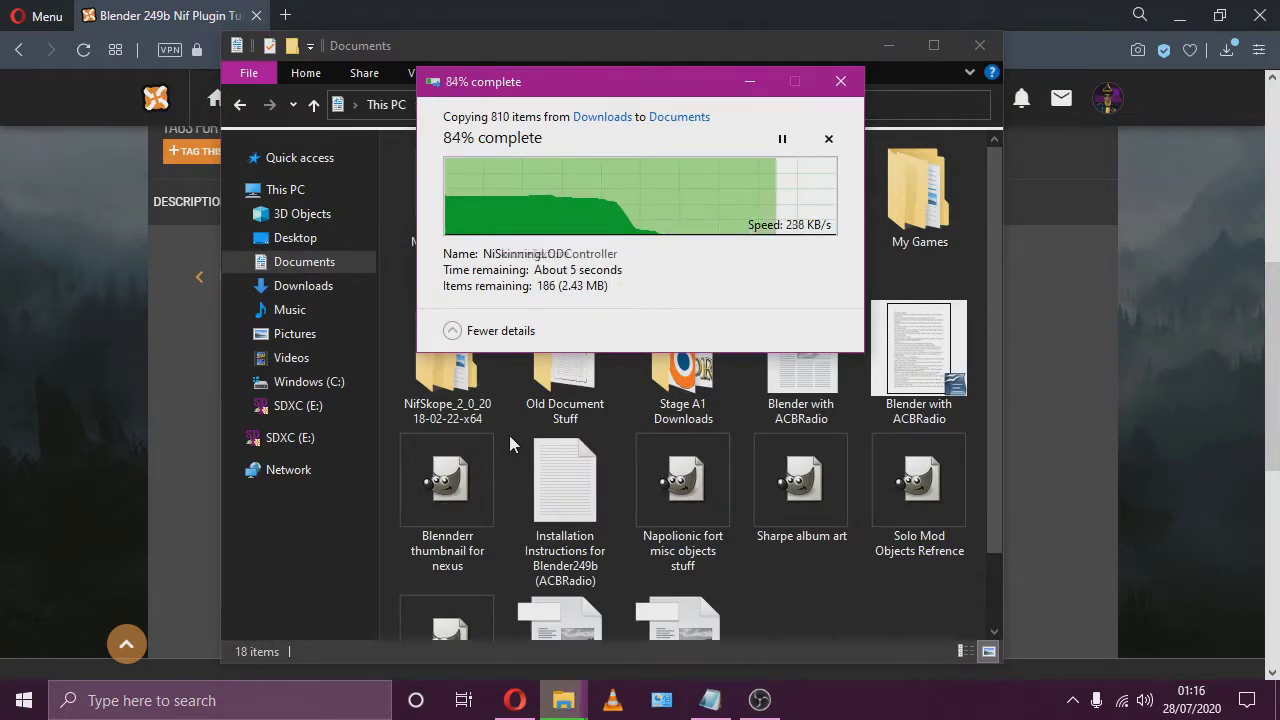
- Launch NifSkope.exe from the NifSkope_2_0_2018-02-22-x64 folder in Documents
{"action": "double_click", "coordinate": [446, 369]}
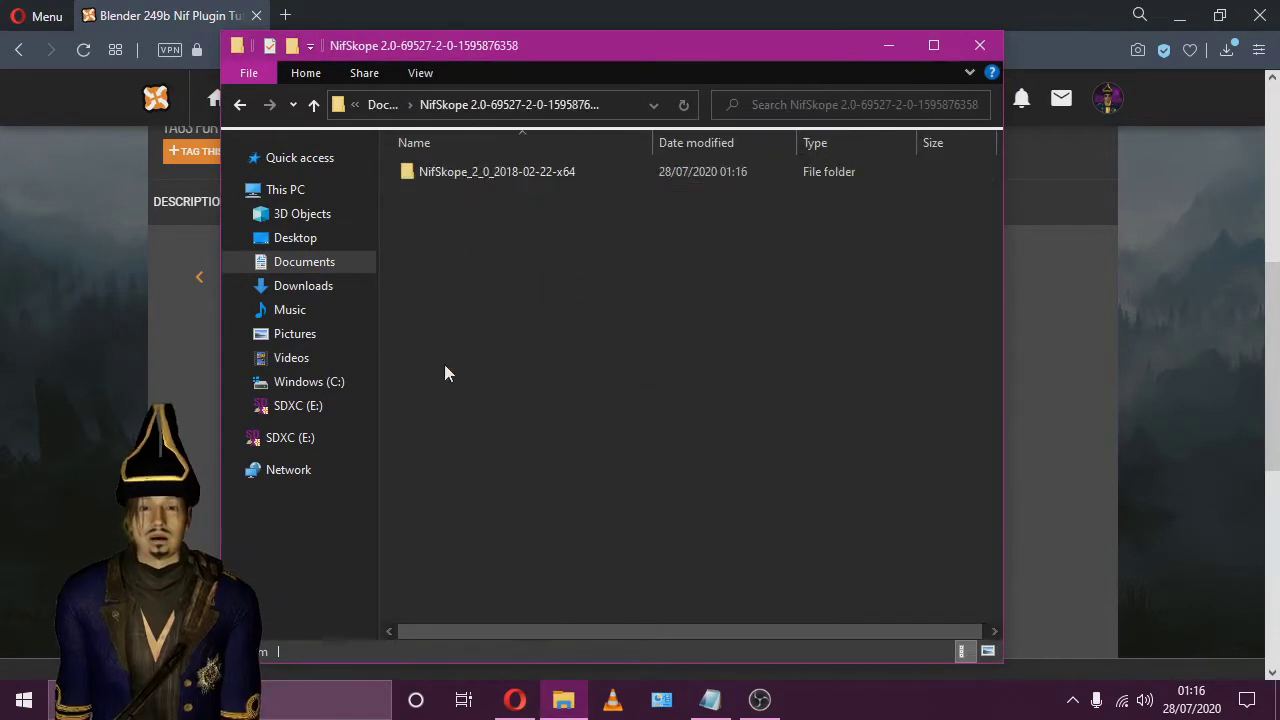
{"action": "double_click", "coordinate": [470, 170]}
{"action": "double_click", "coordinate": [480, 362]}
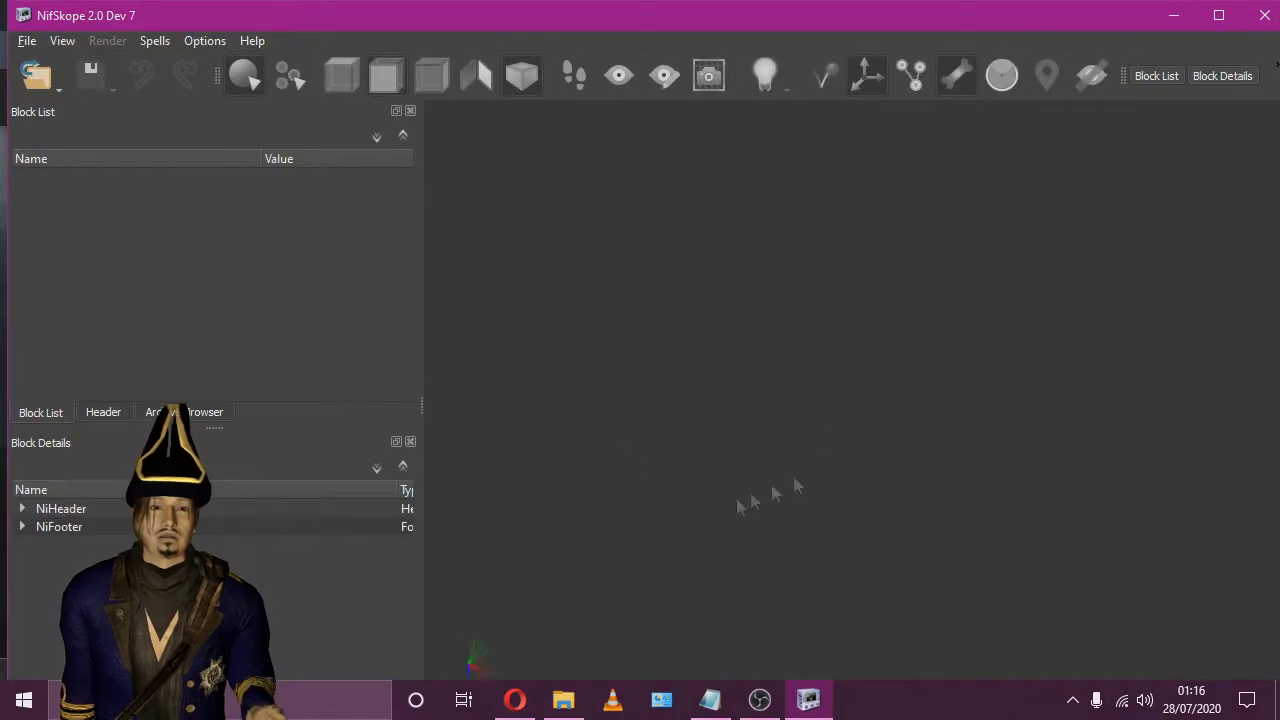
{"action": "left_click", "coordinate": [252, 40]}
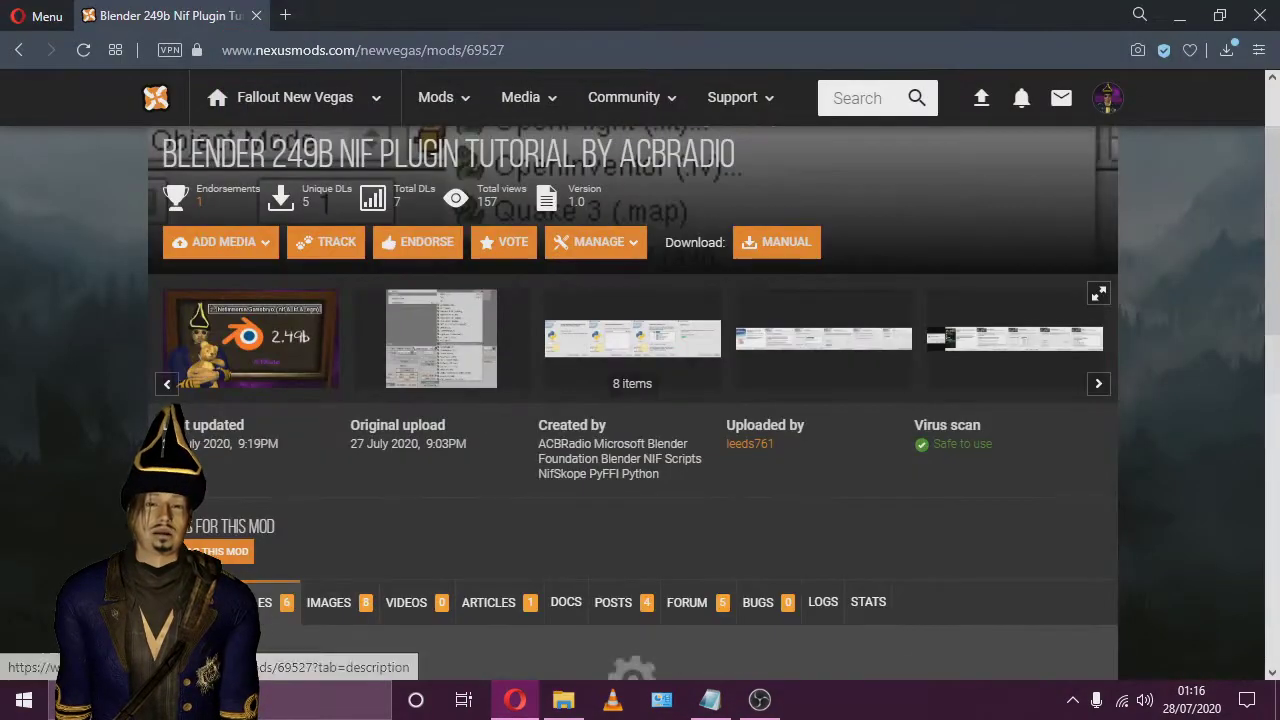
{"action": "scroll", "coordinate": [1174, 488], "scroll_direction": "down", "scroll_amount": 5}
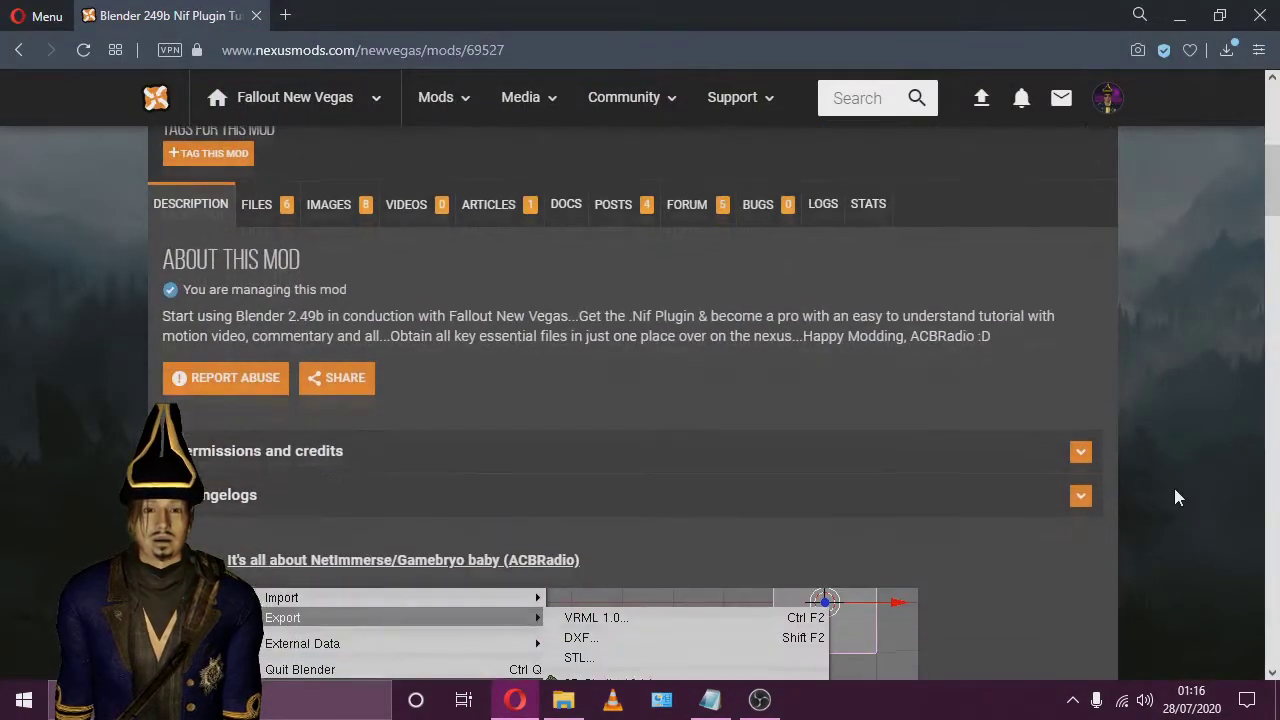
{"action": "middle_click", "coordinate": [1176, 497]}
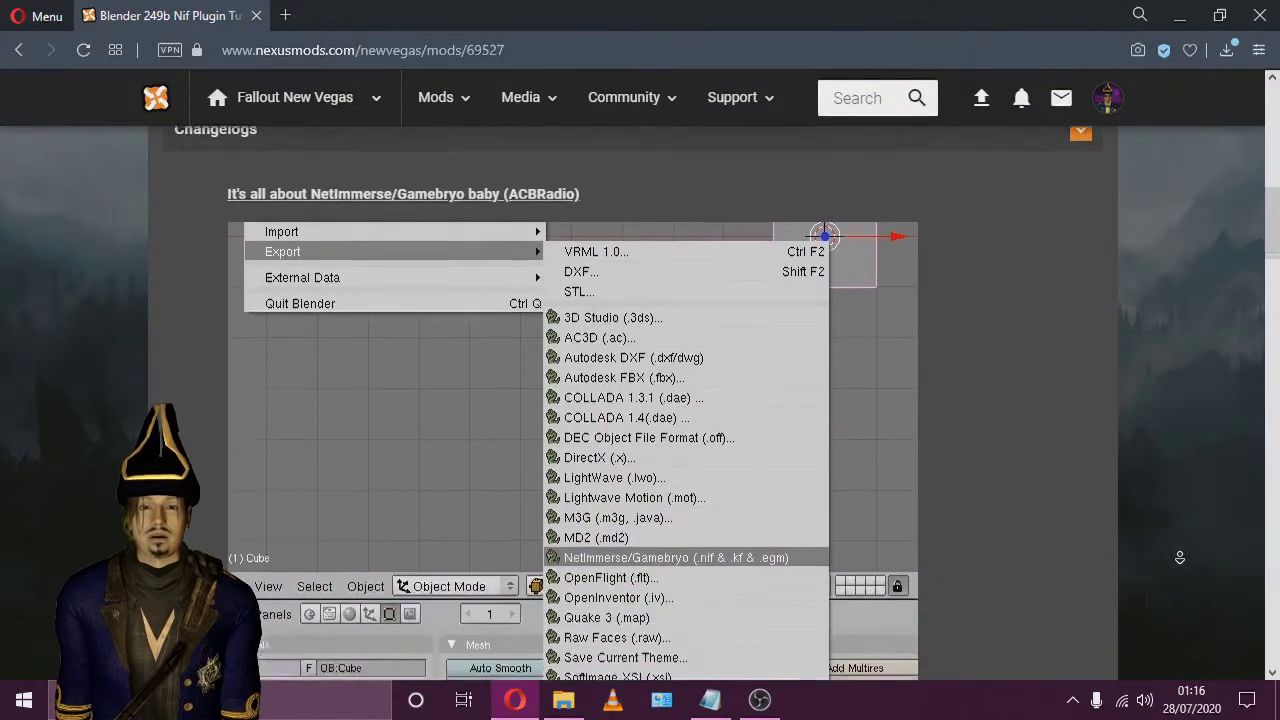